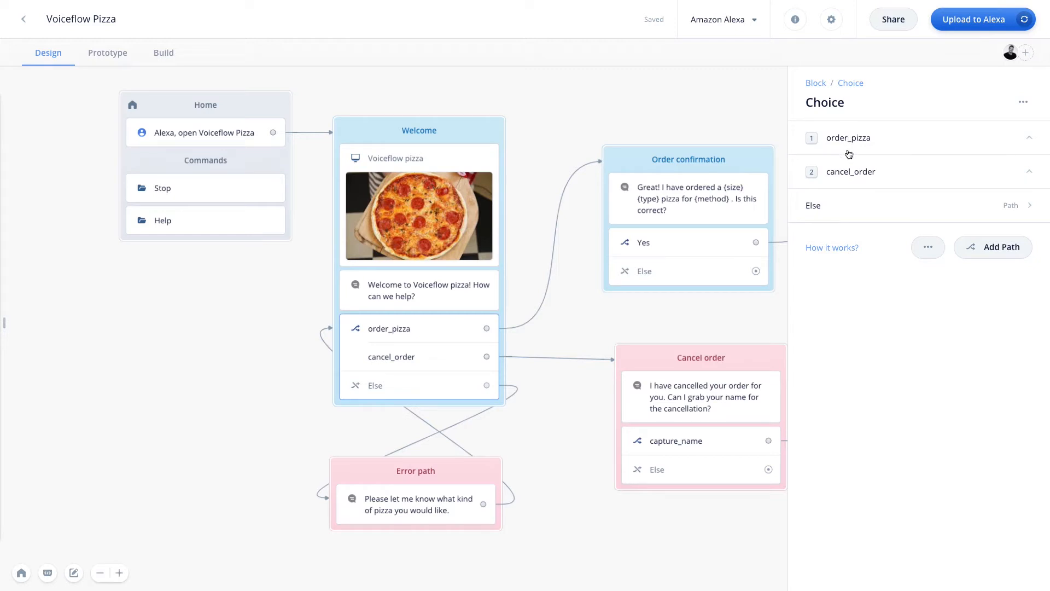
Inspect the settings of the order_pizza and cancel_order intents in the Welcome block's Choice step.
click(851, 140)
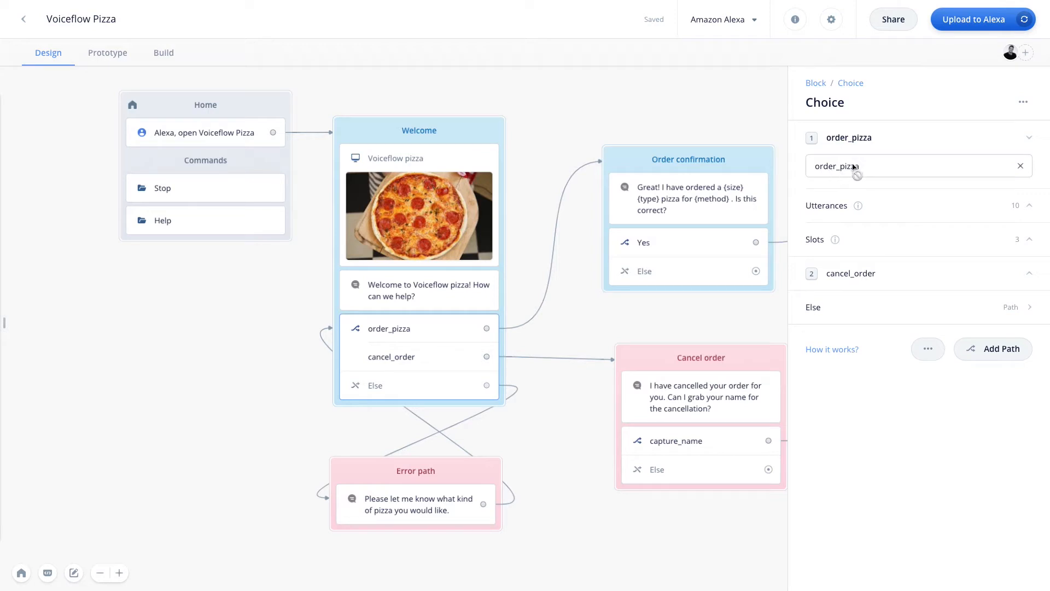
click(868, 129)
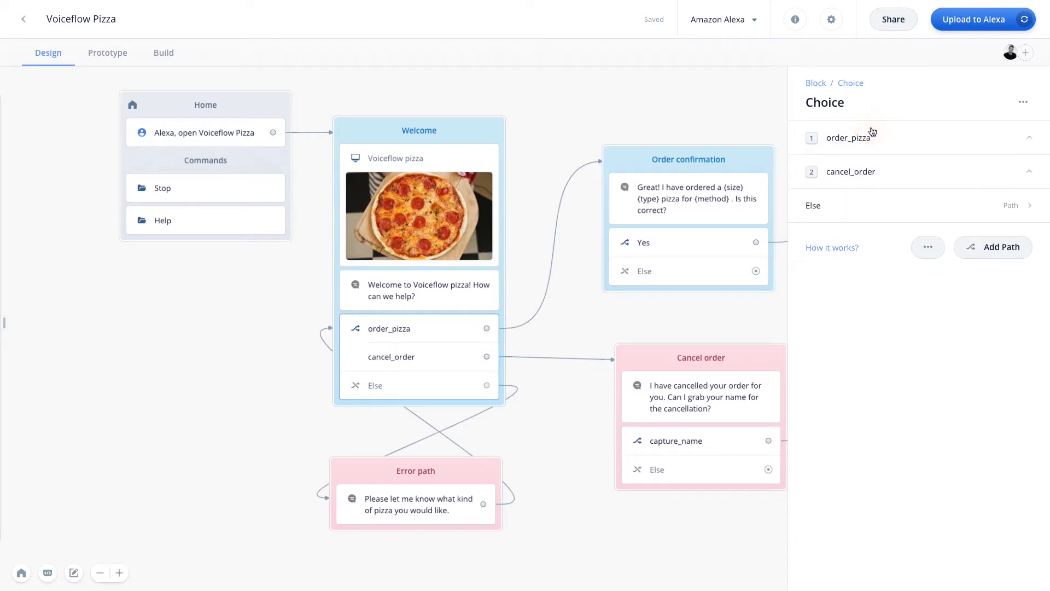
click(846, 173)
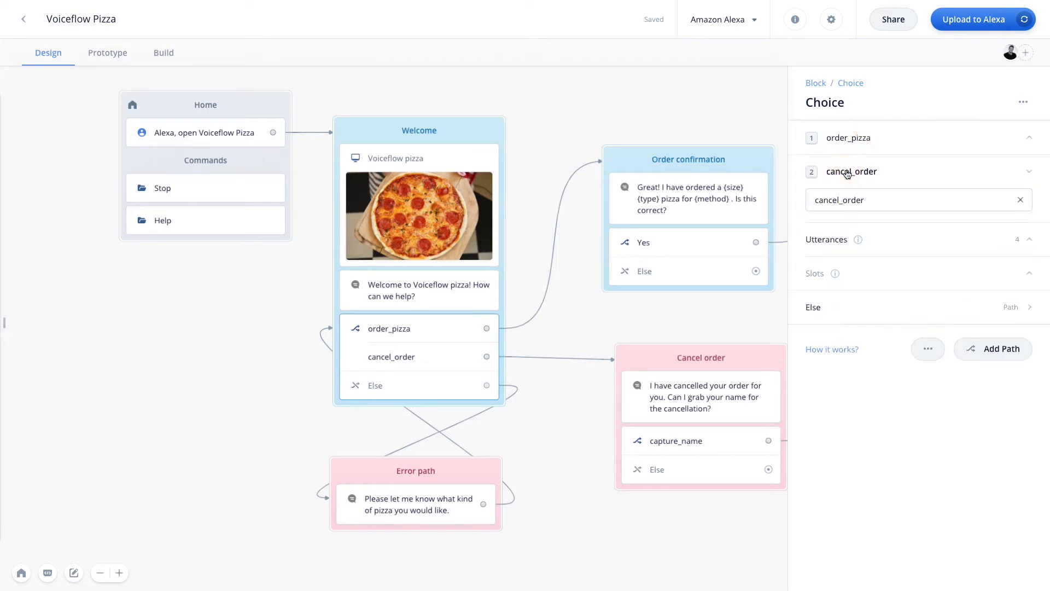
click(875, 173)
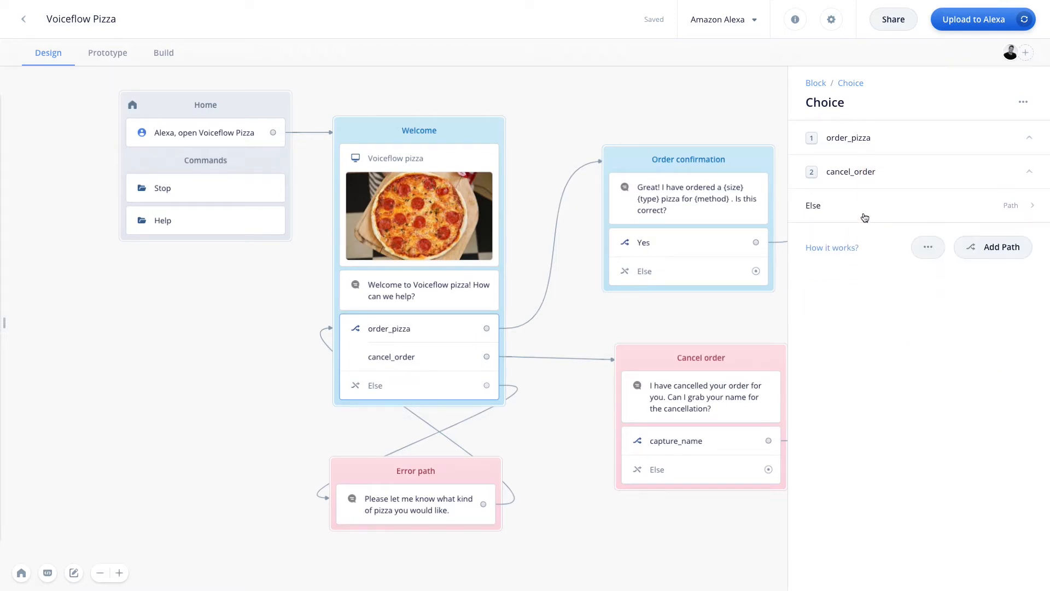
Examine how the Welcome block's Else path connects to the Error path block and back on the canvas.
scroll(585, 233, down, 2)
scroll(585, 232, left, 2)
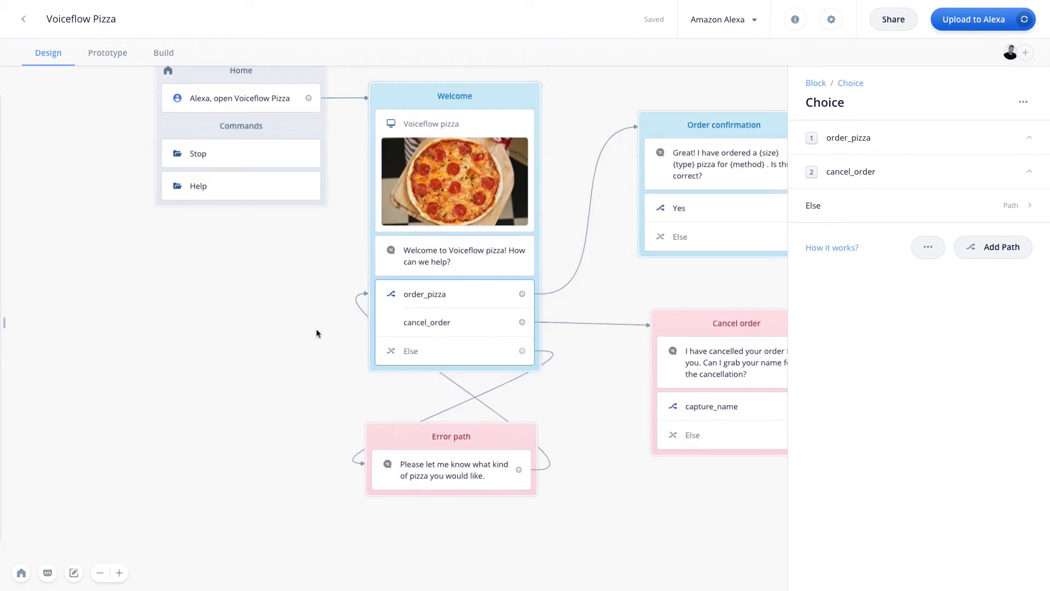
scroll(359, 350, right, 1)
scroll(359, 350, left, 1)
scroll(359, 351, left, 2)
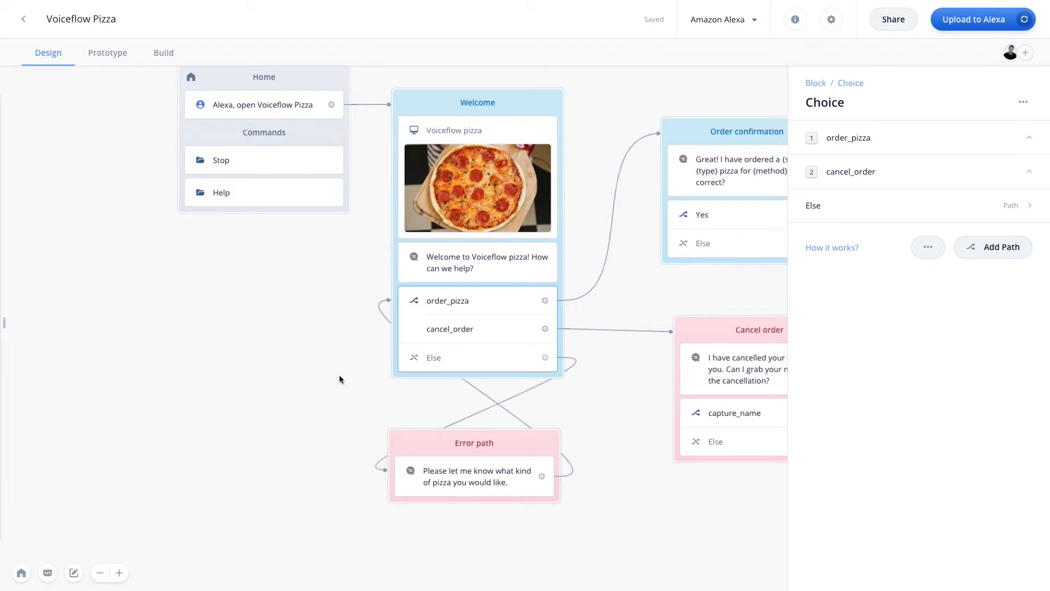
scroll(339, 376, up, 1)
scroll(458, 364, right, 1)
scroll(460, 364, right, 4)
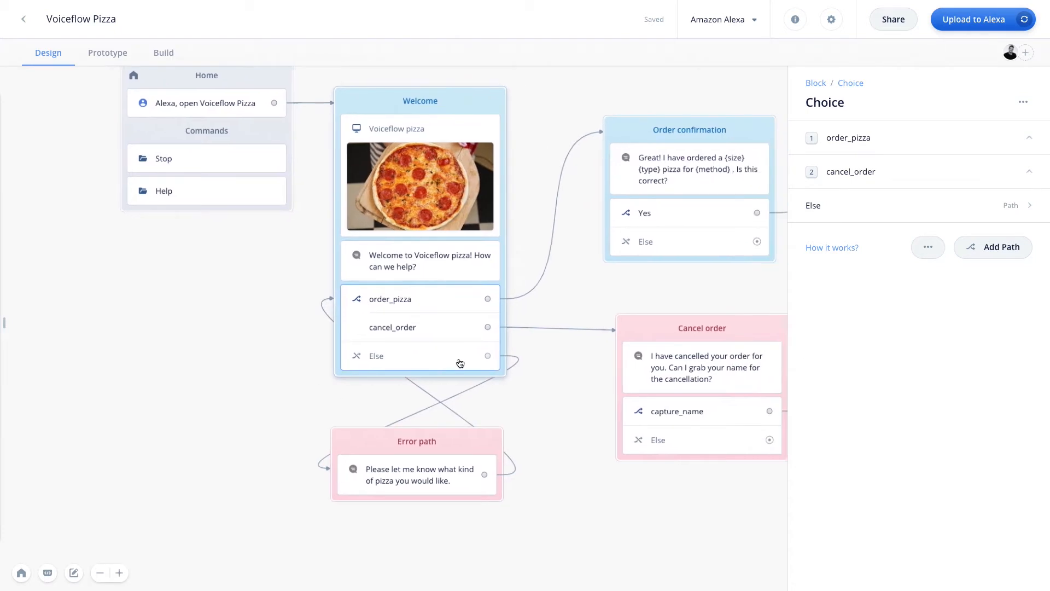
scroll(400, 358, left, 3)
scroll(400, 358, up, 1)
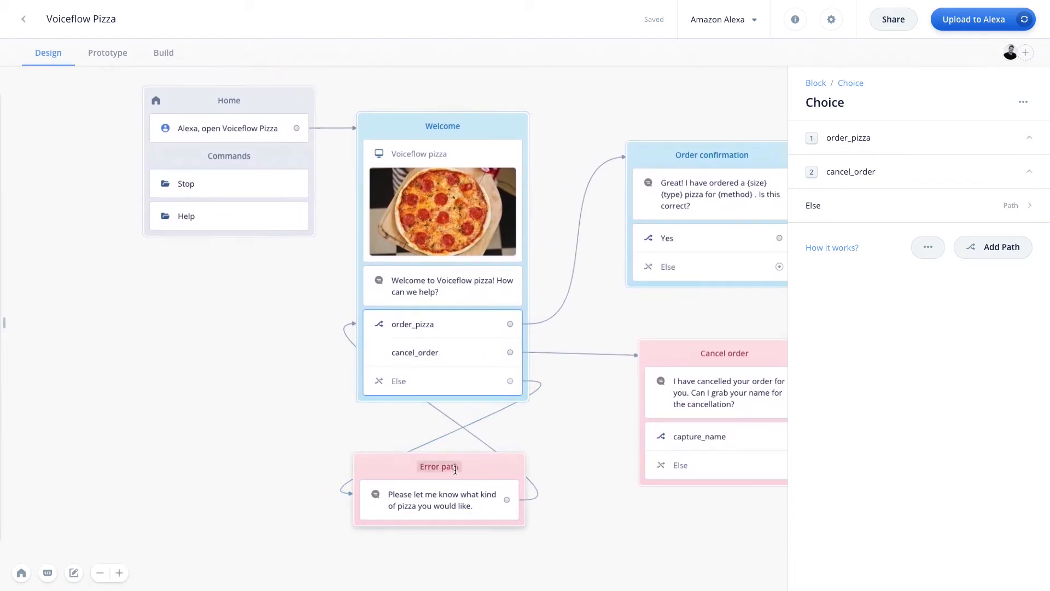
scroll(331, 398, down, 1)
scroll(330, 398, right, 2)
scroll(330, 398, left, 2)
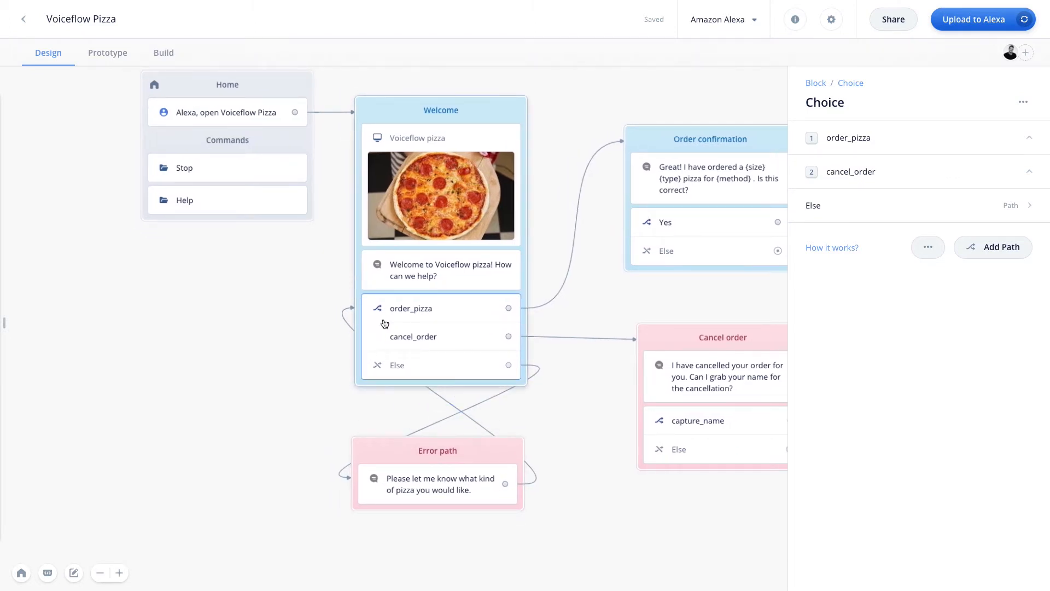
Change the Else type of the Welcome block's Choice step from Path to Reprompts.
click(406, 370)
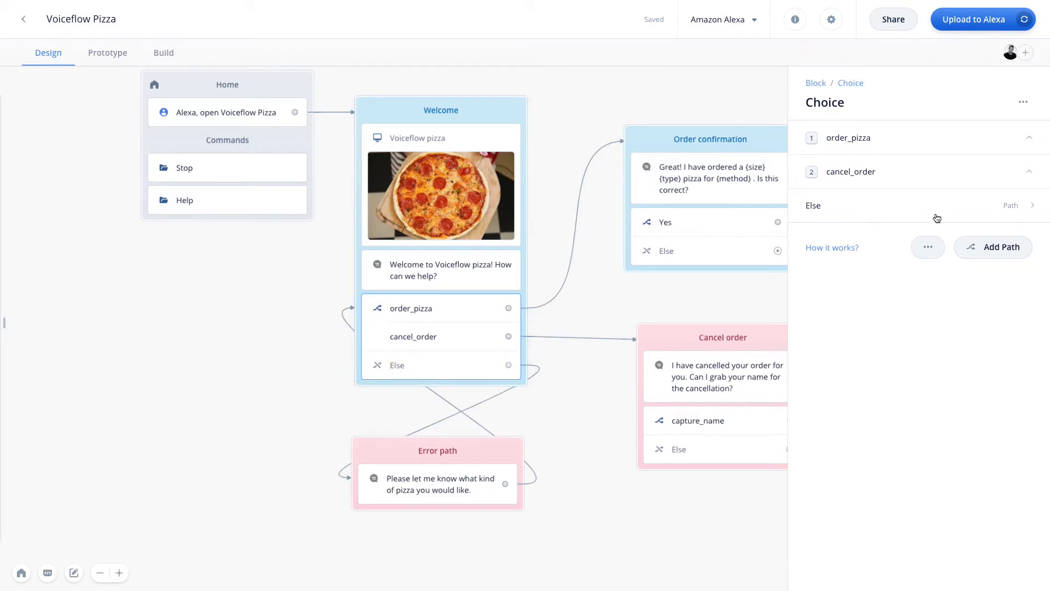
click(1022, 210)
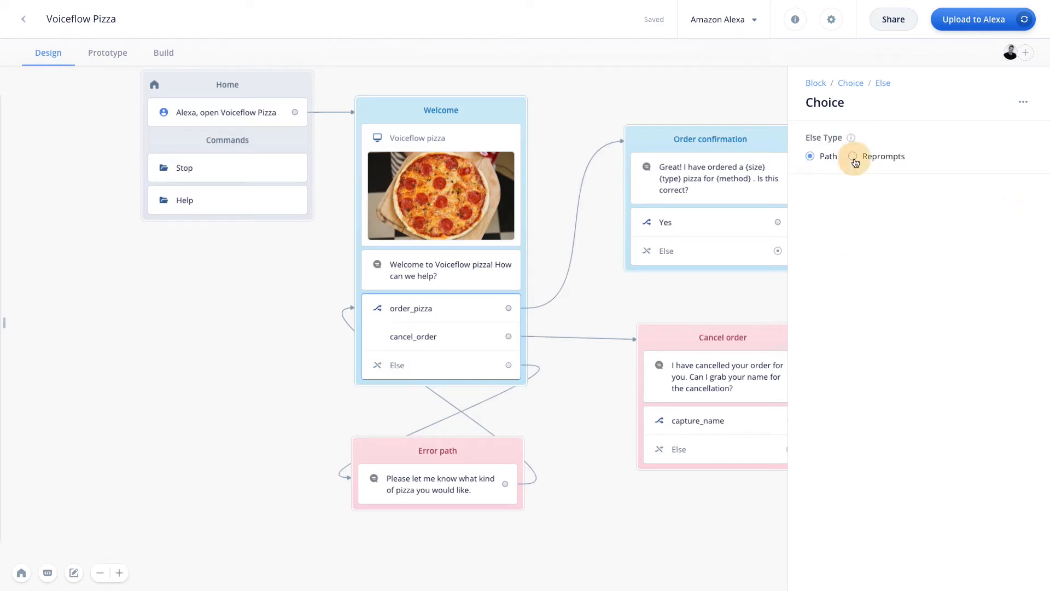
click(853, 156)
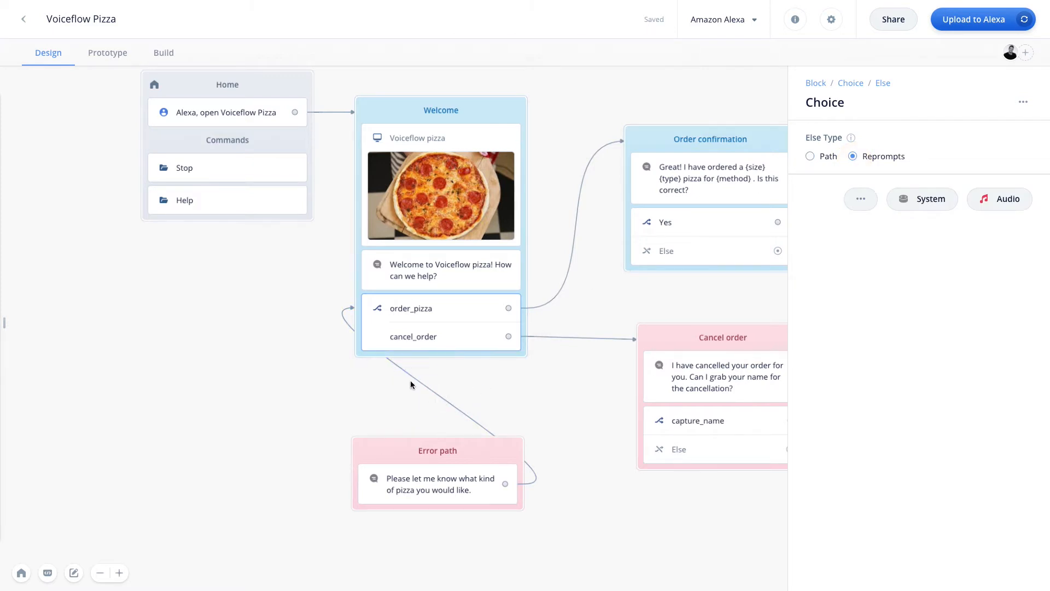
click(441, 399)
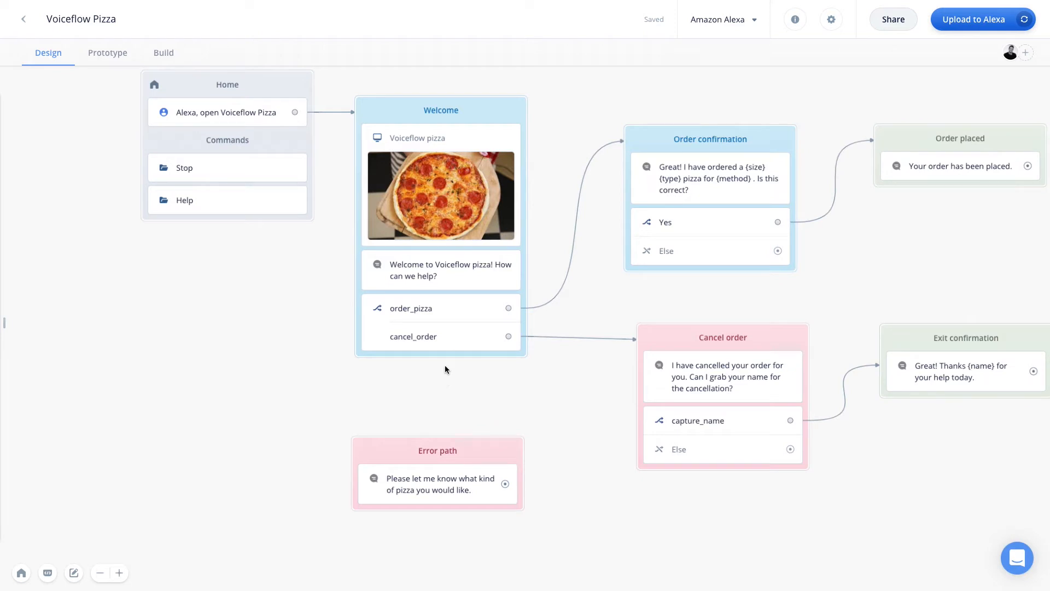
Add three System reprompts to the Else settings of the Welcome block's Choice step.
click(441, 339)
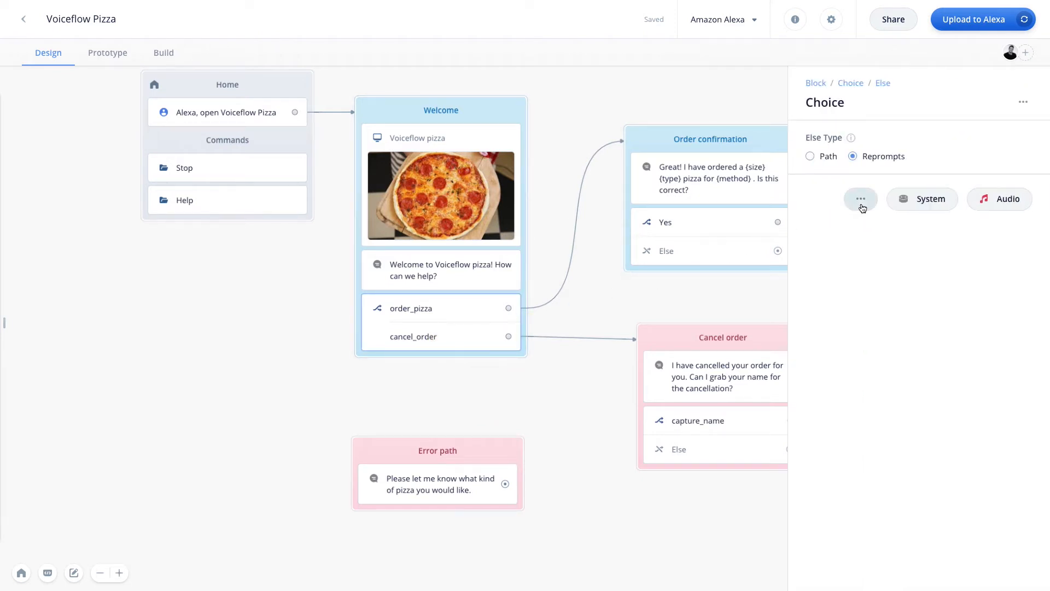
click(908, 204)
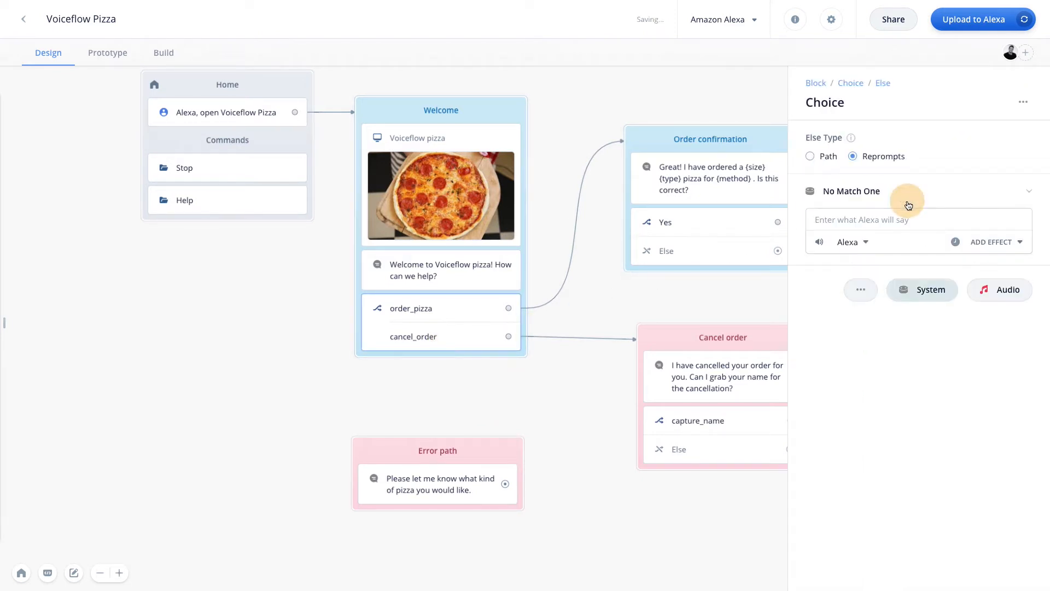
click(908, 289)
click(910, 380)
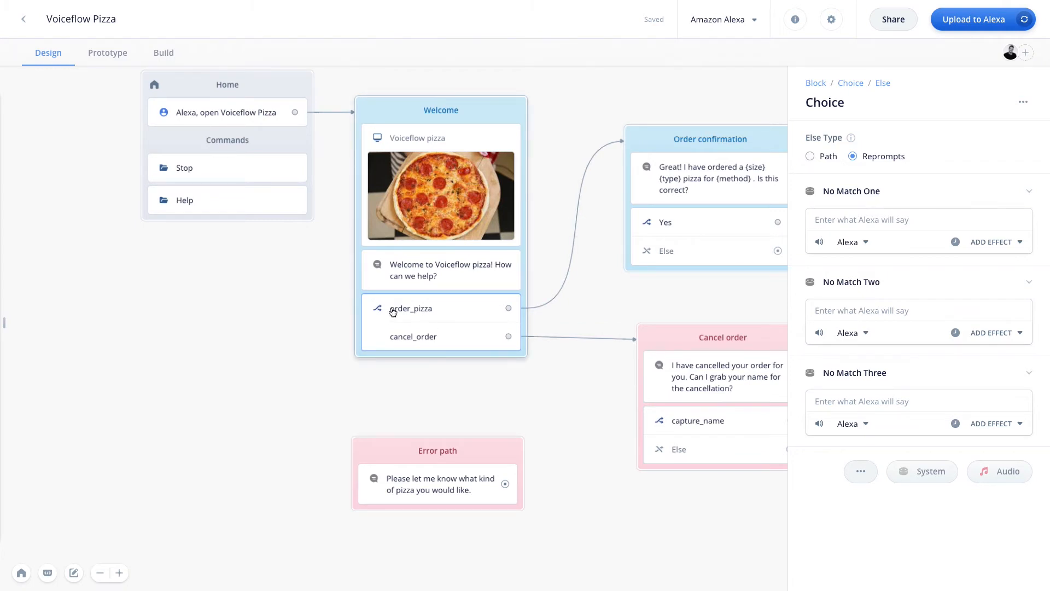
Set the No Match One reprompt to "What kind of pizza would you like?".
click(869, 224)
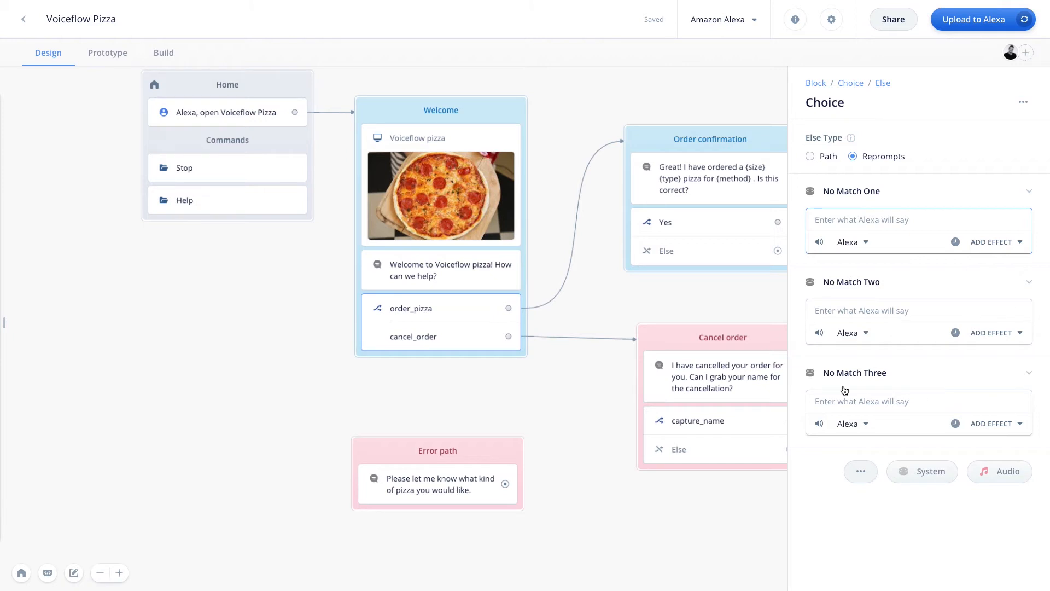
click(901, 224)
text(What kind of pizza would you )
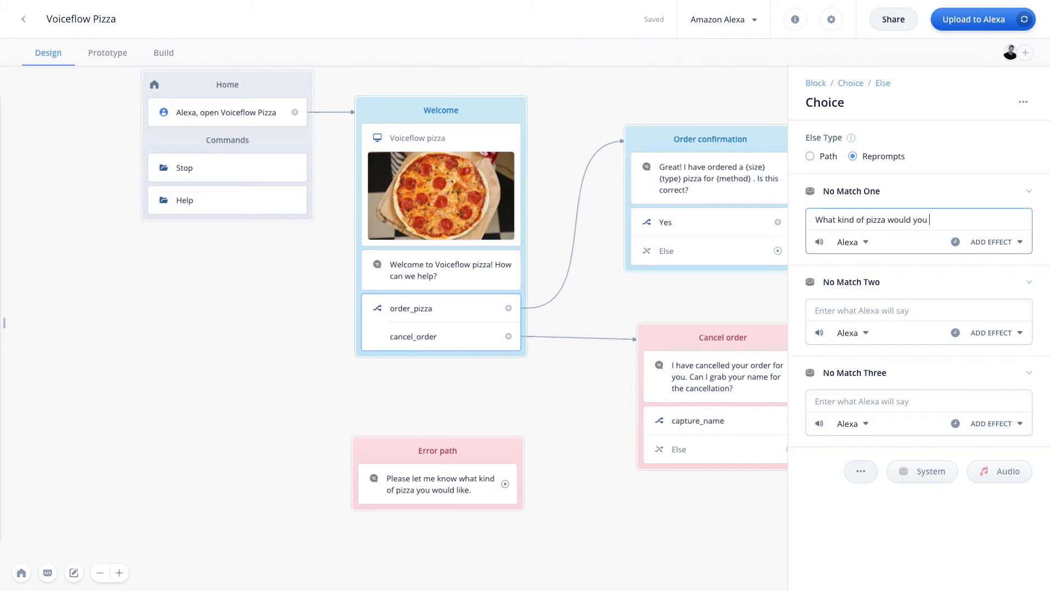
text(like?)
Set the No Match Two reprompt to "Please order a pizza or cancel your order.".
click(893, 310)
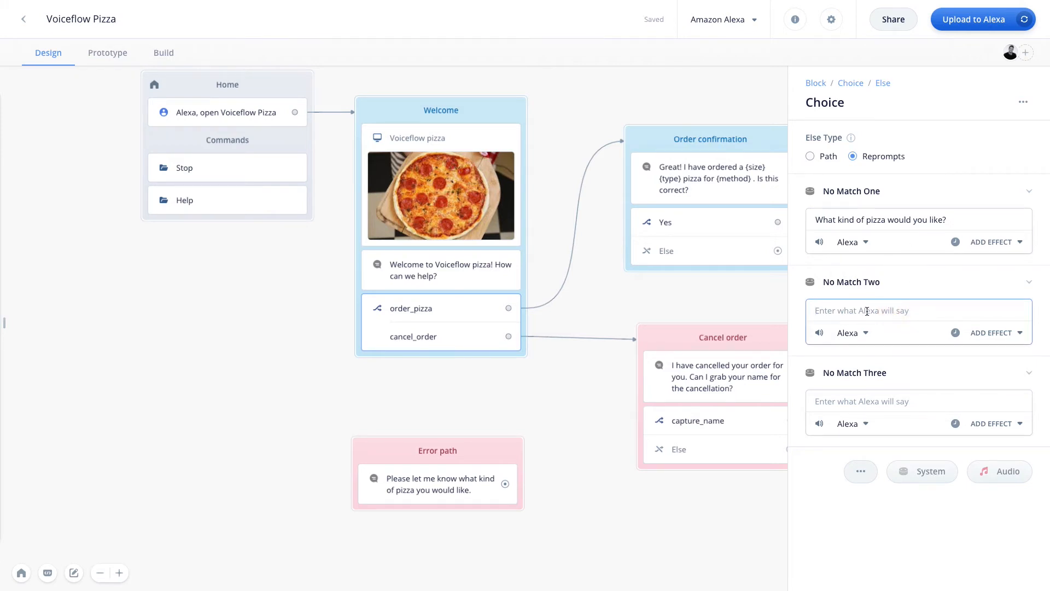
text(Please order a pizza or cancel yo)
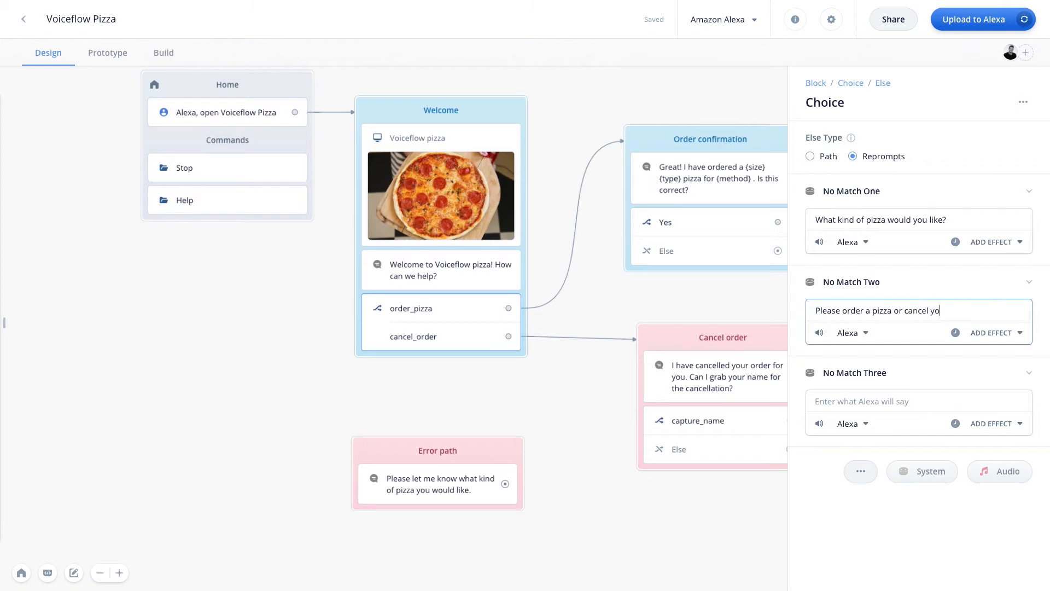
text(ur order.)
Set the No Match Three reprompt to "Please say order pizza or cancel order.".
click(847, 398)
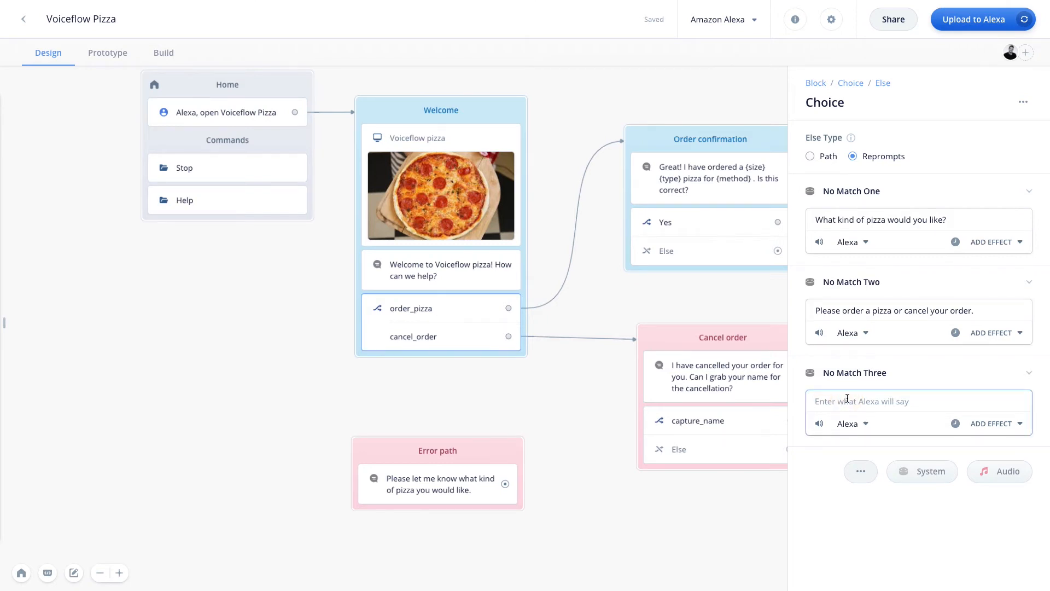
text(Please say order pizza or can)
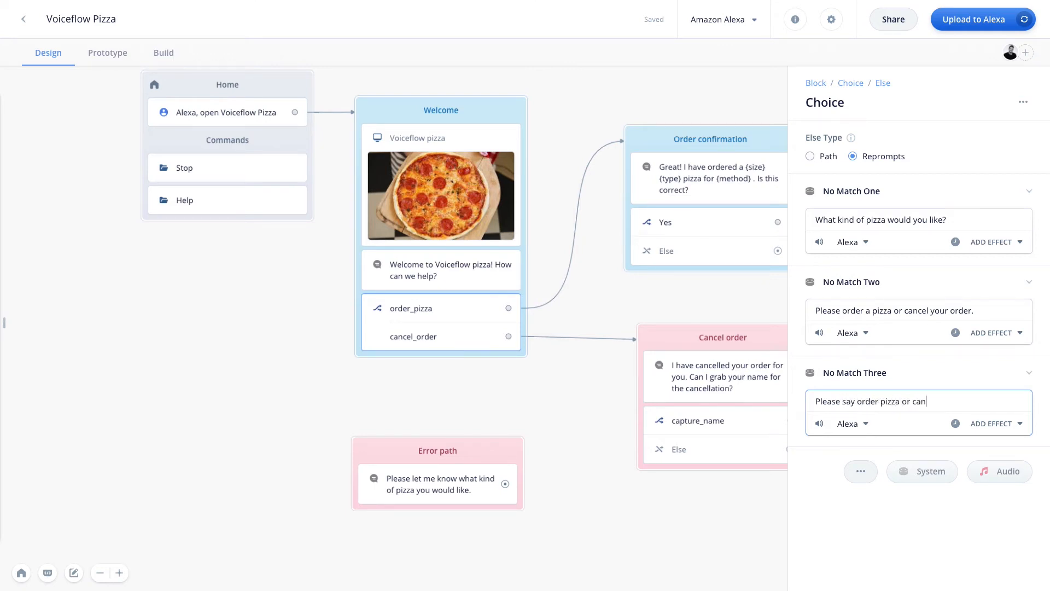
text(cel order.)
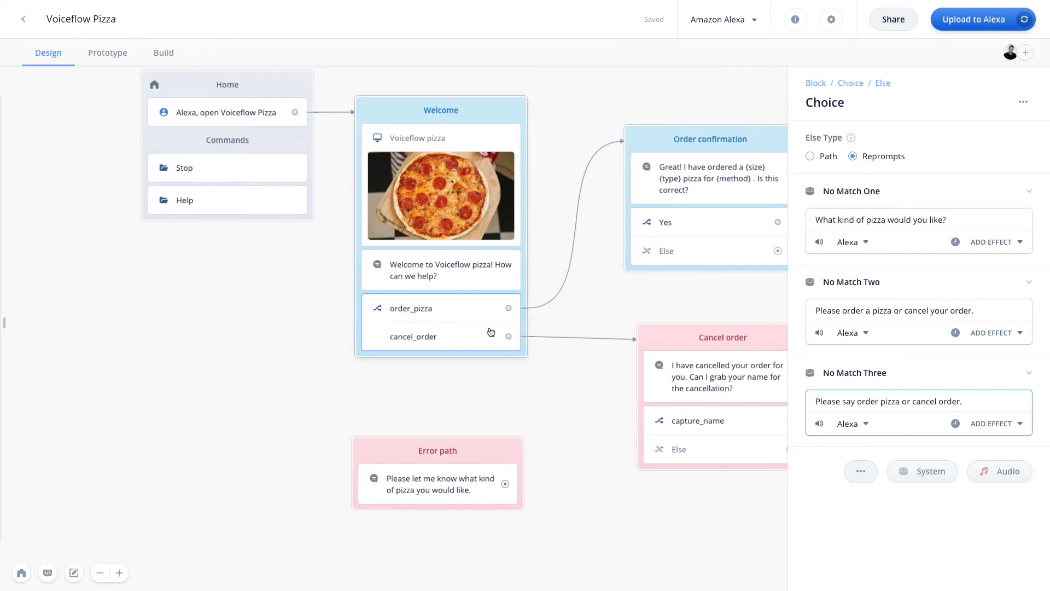
Delete the disconnected Error path block from the canvas.
scroll(490, 332, right, 2)
scroll(490, 332, down, 1)
scroll(491, 332, up, 2)
scroll(490, 332, left, 1)
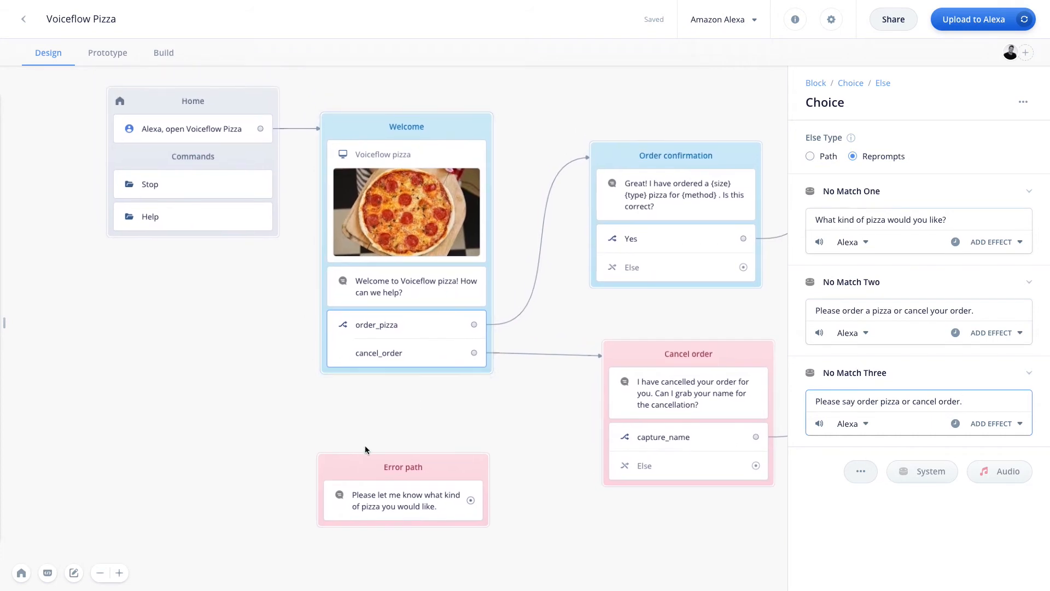
click(344, 464)
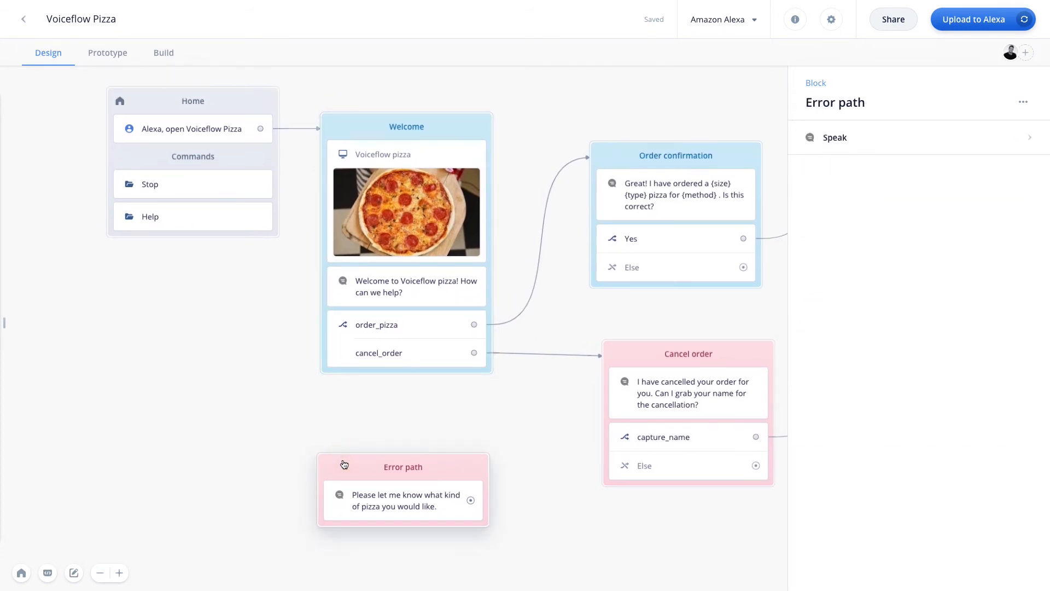
key(Delete)
Review the Else reprompts of the Welcome block's Choice step, then close its settings.
scroll(355, 431, up, 2)
scroll(354, 430, left, 2)
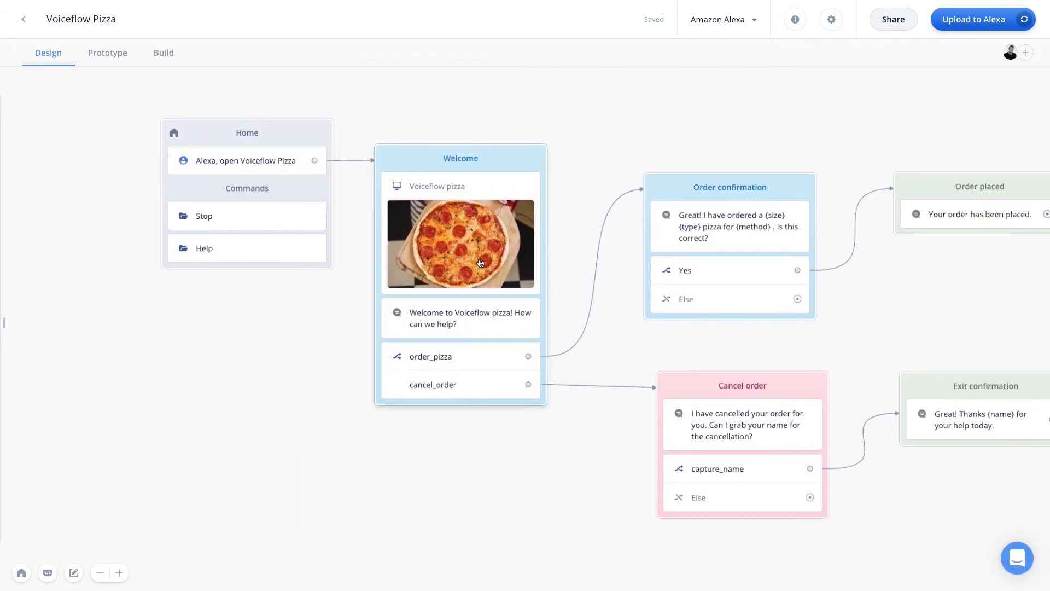
scroll(470, 276, left, 2)
scroll(470, 277, down, 1)
click(452, 348)
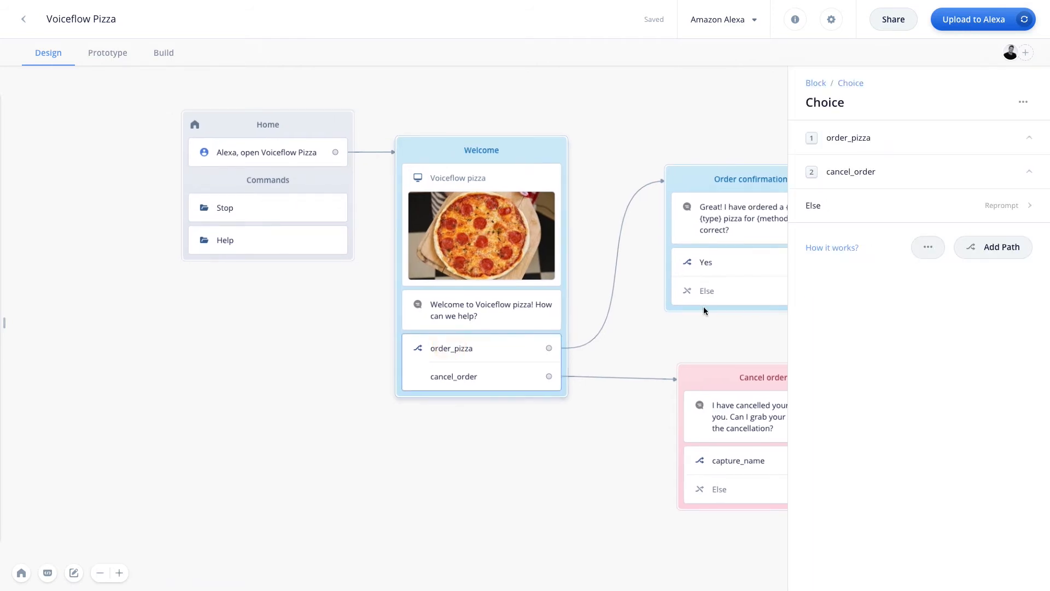
click(907, 207)
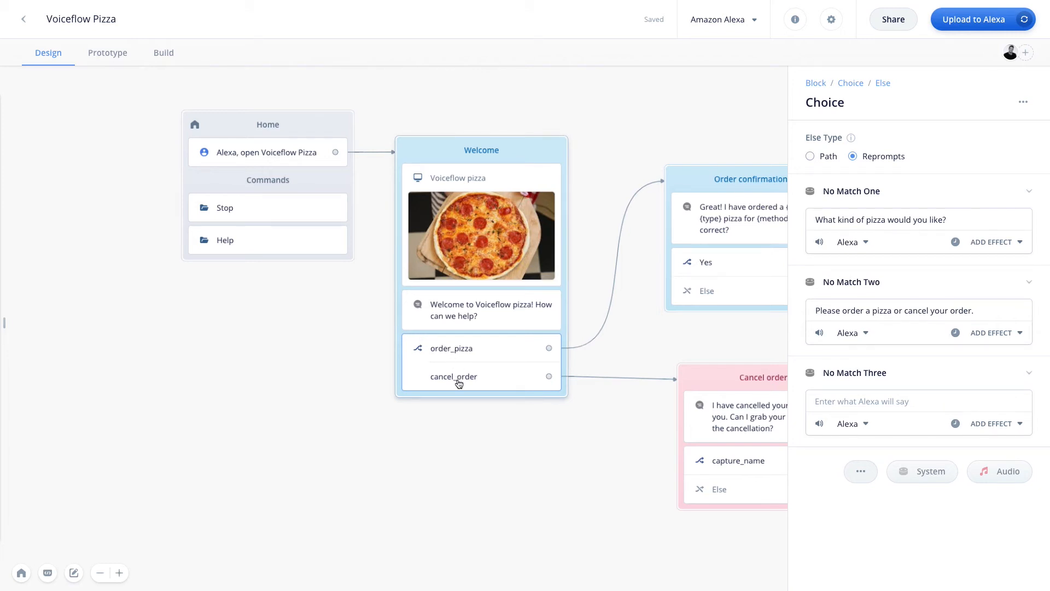
click(454, 406)
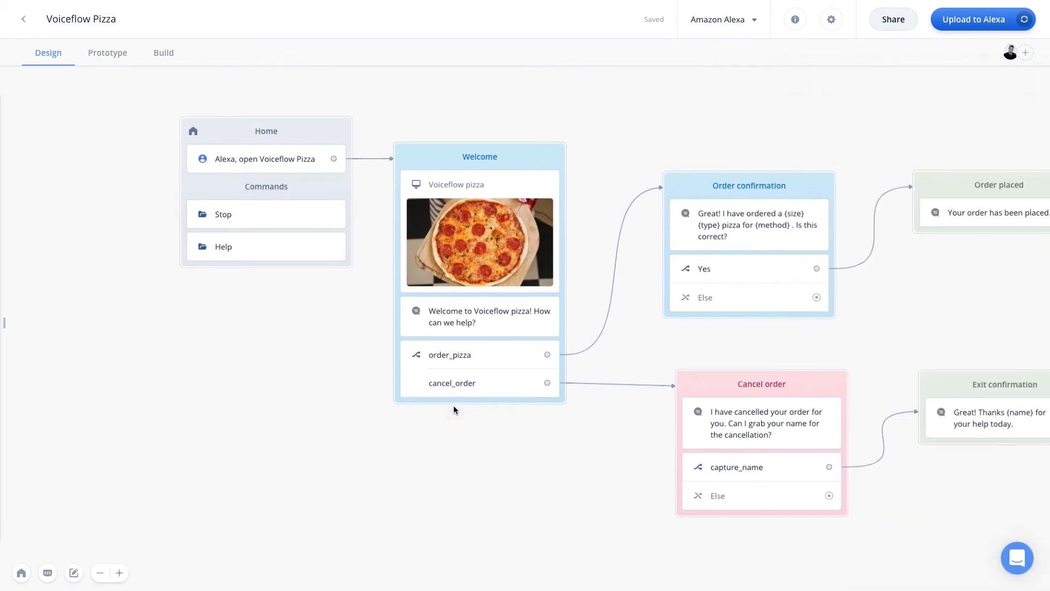
Start a prototype test of the project and answer the welcome question with "pineapple".
click(109, 58)
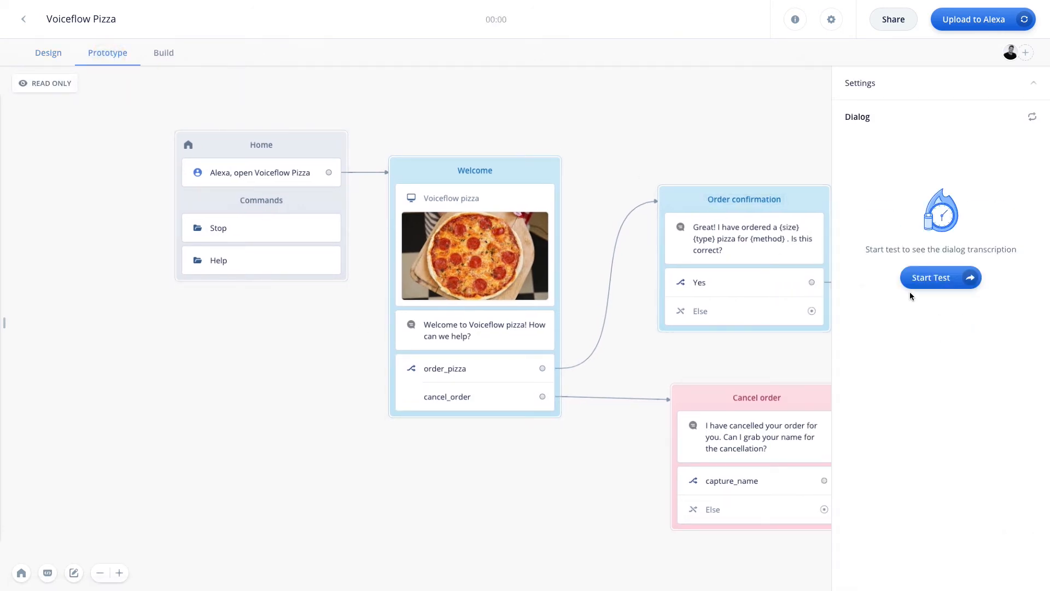
click(924, 278)
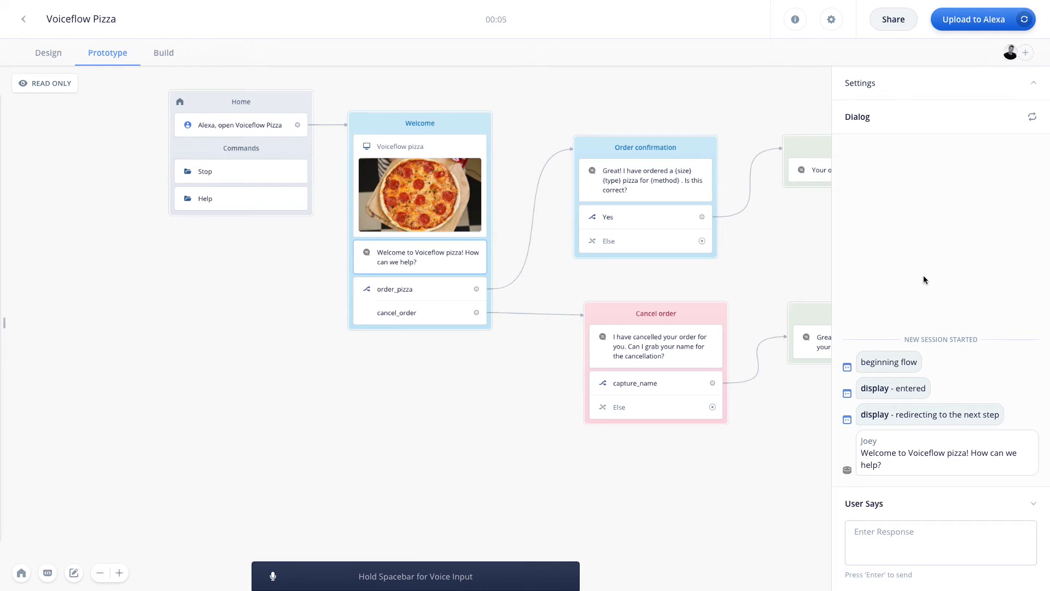
click(889, 536)
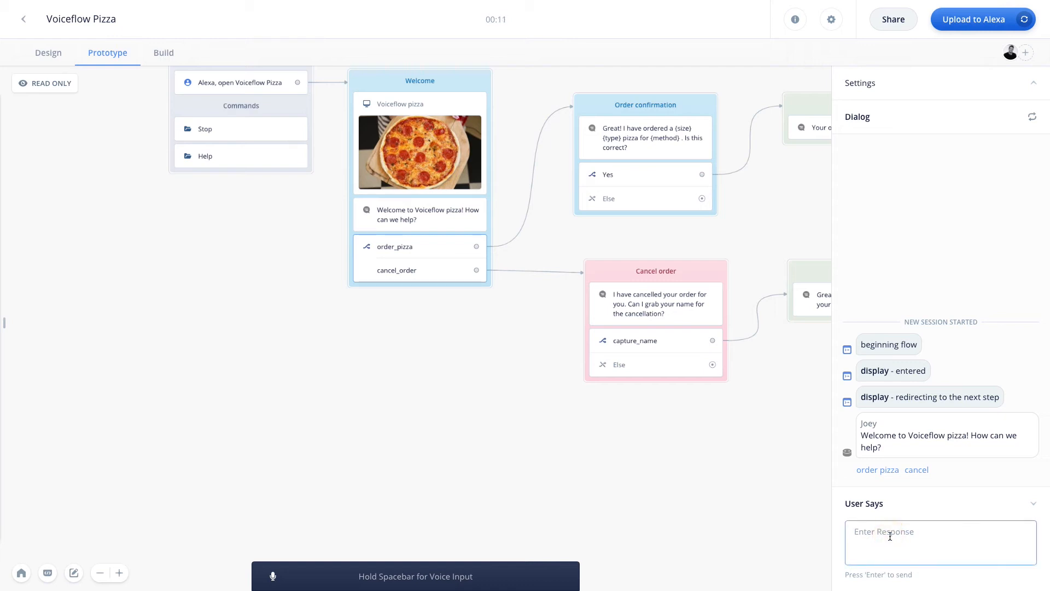
text(pineapple)
key(Return)
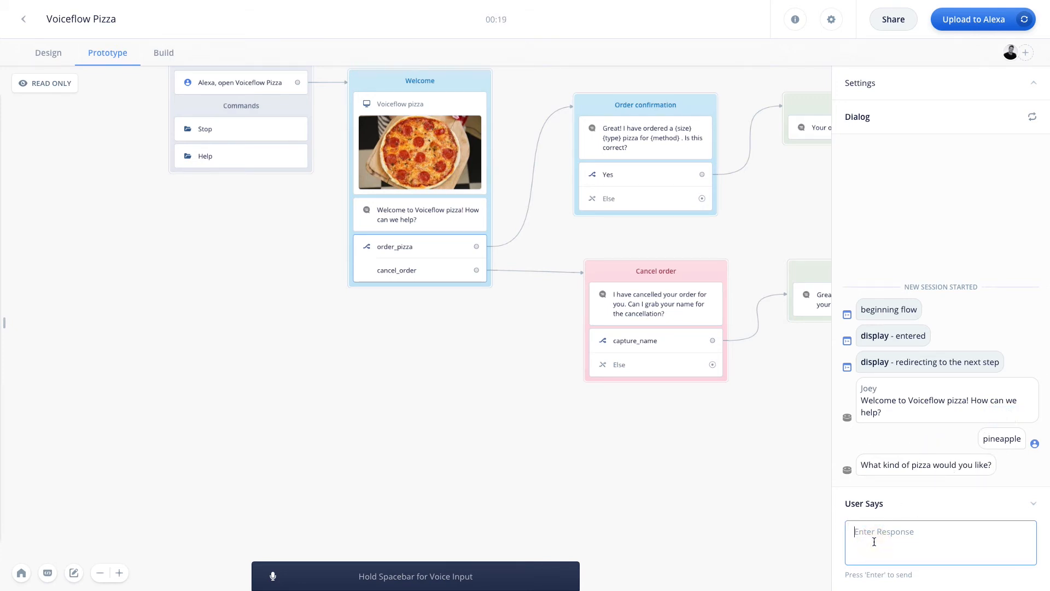
Continue the prototype test by answering "pineapple" once more, followed by "order pizza".
text(pineapple)
key(Return)
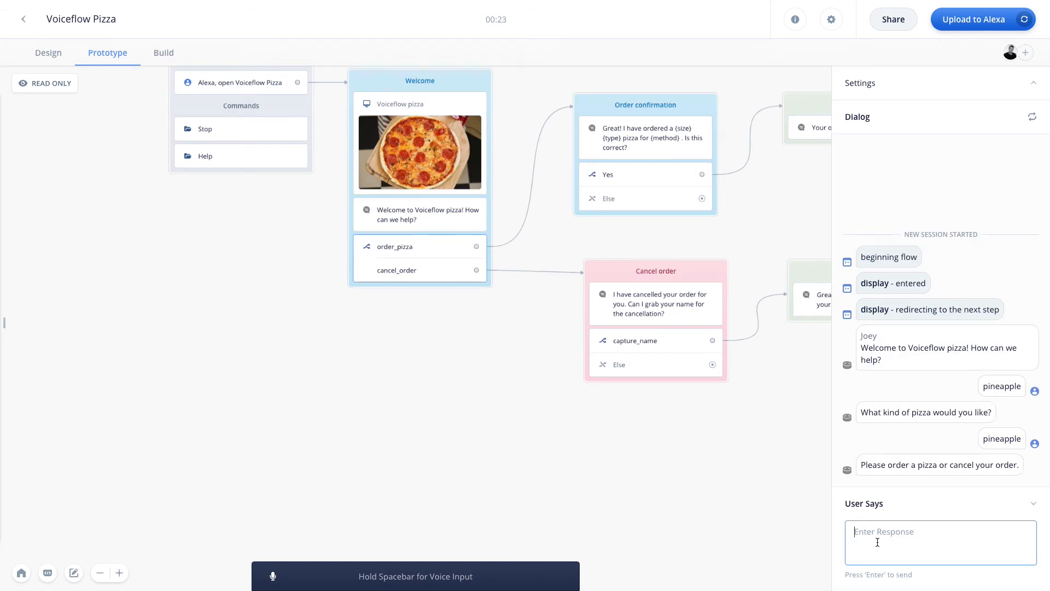
click(877, 542)
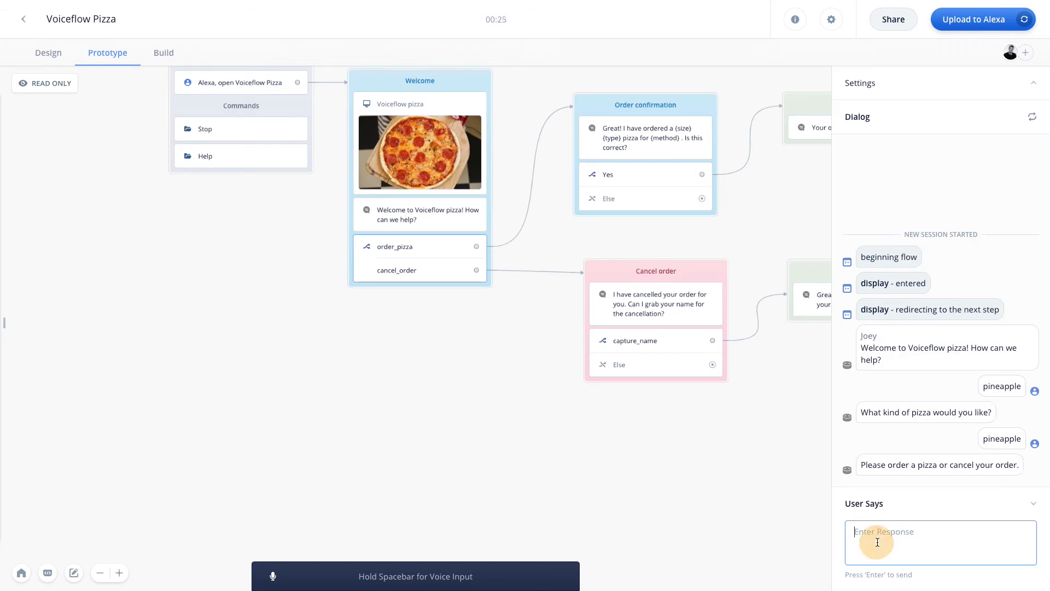
text(order pizza)
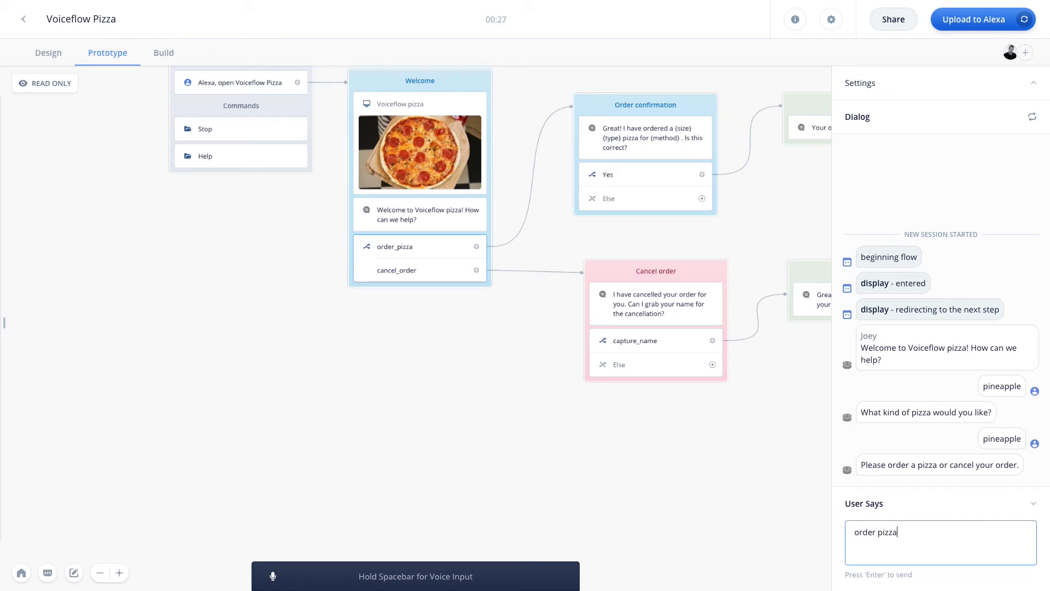
key(Return)
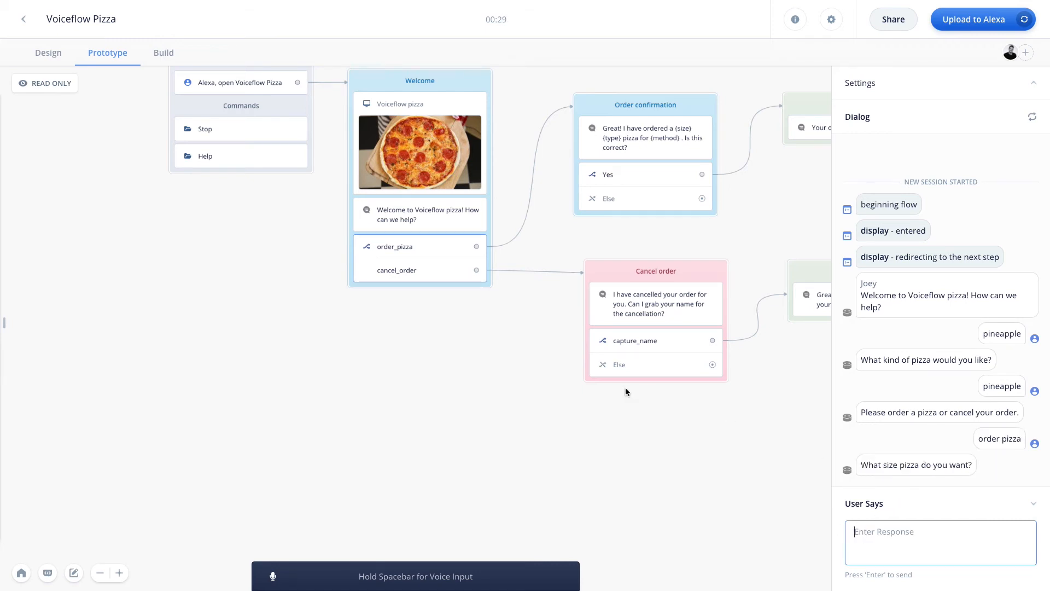
scroll(537, 301, up, 1)
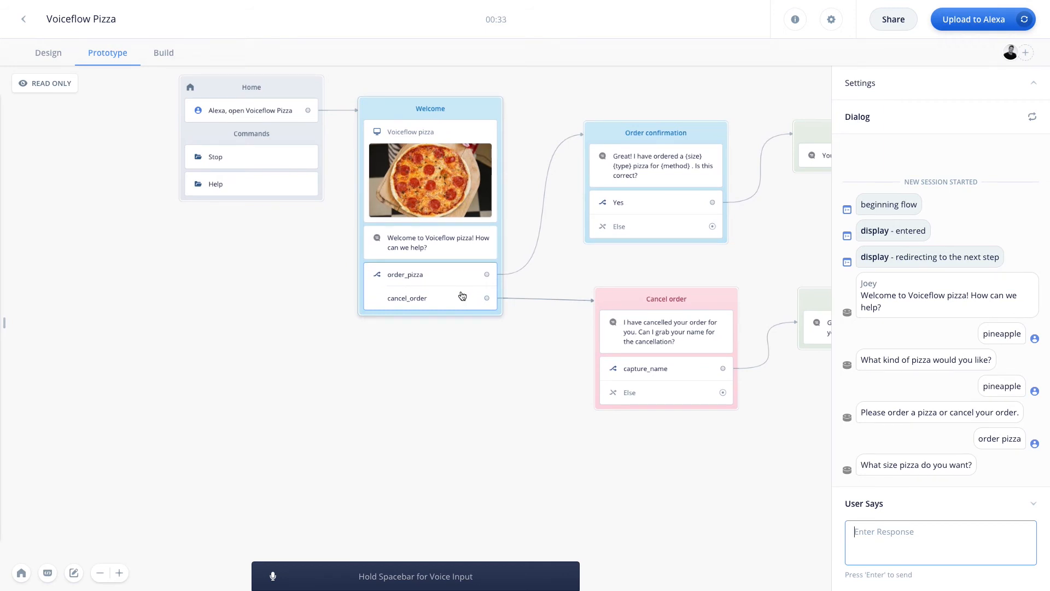
scroll(535, 322, up, 3)
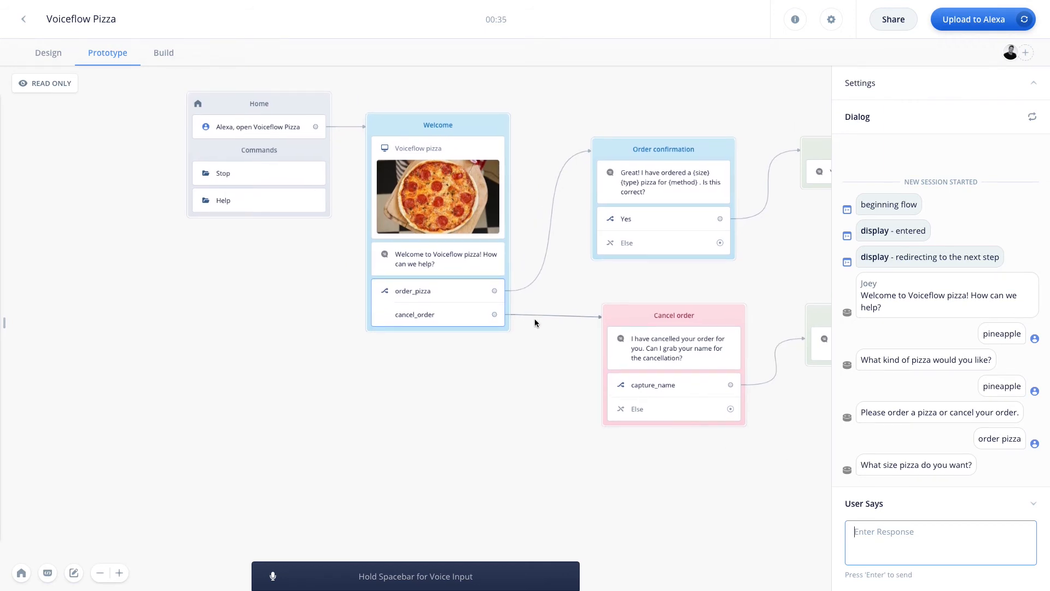
scroll(535, 323, up, 1)
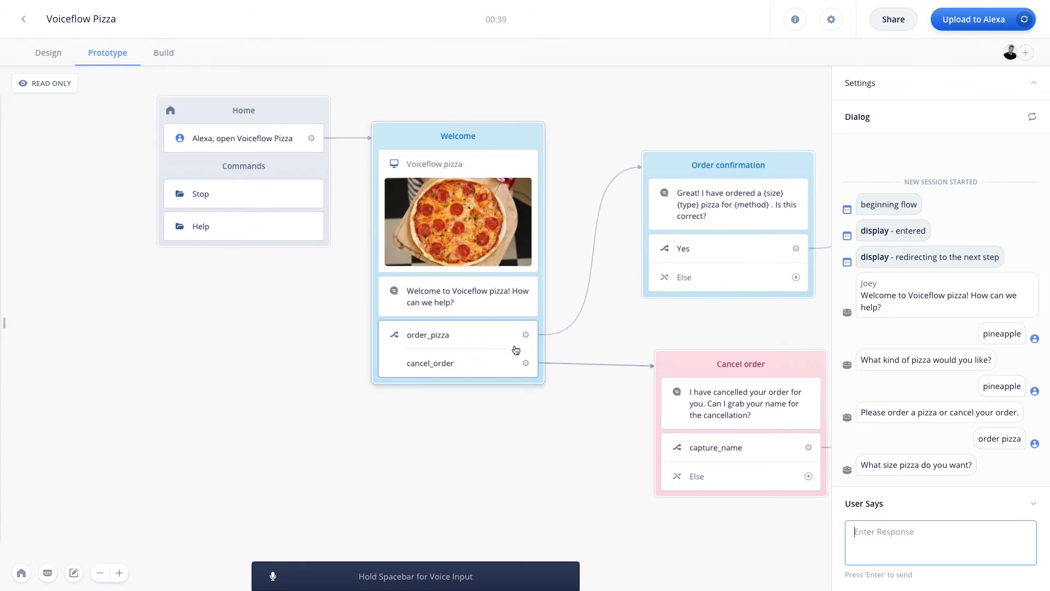
scroll(571, 330, up, 1)
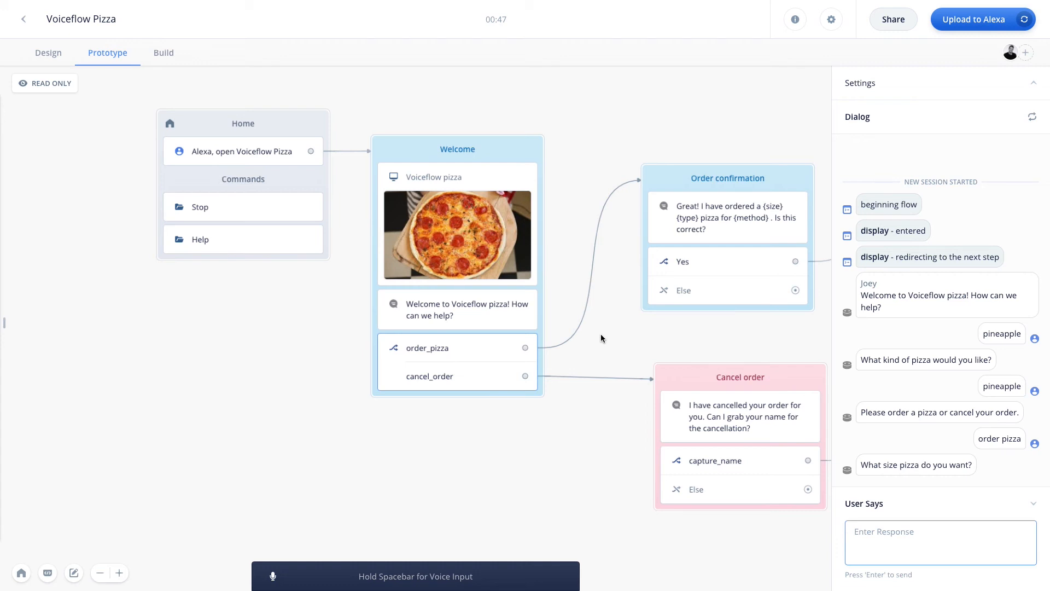
Return to the project's design view and add a No Reply Response to the Welcome block's Choice step.
click(571, 178)
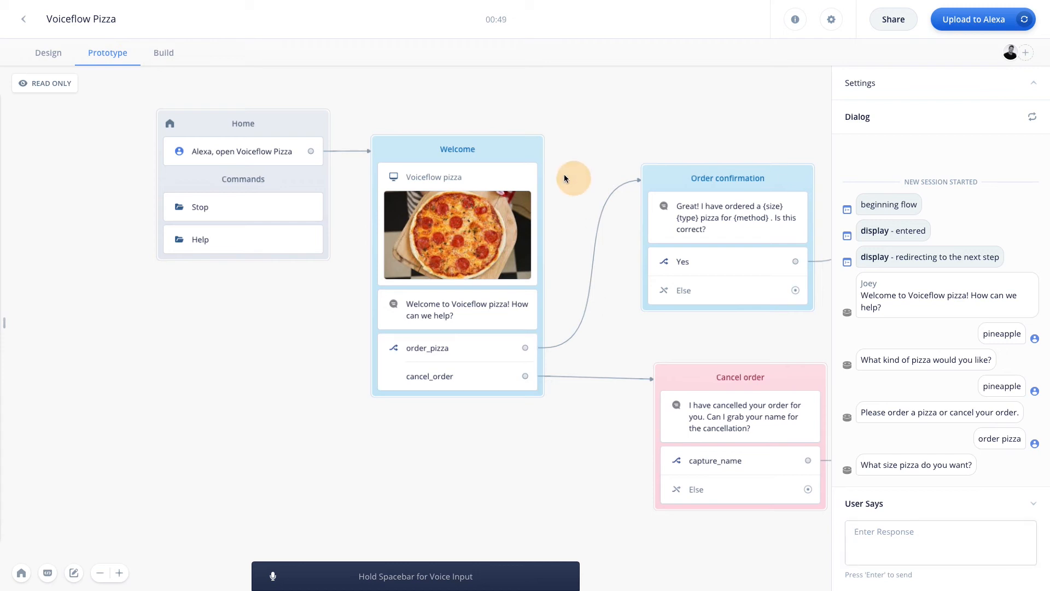
click(50, 56)
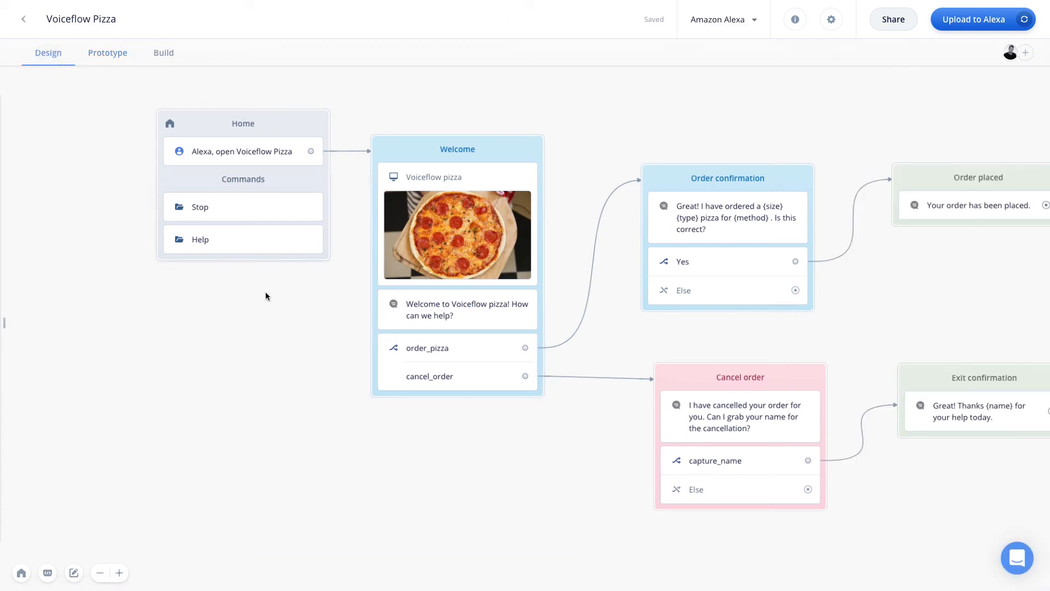
click(478, 373)
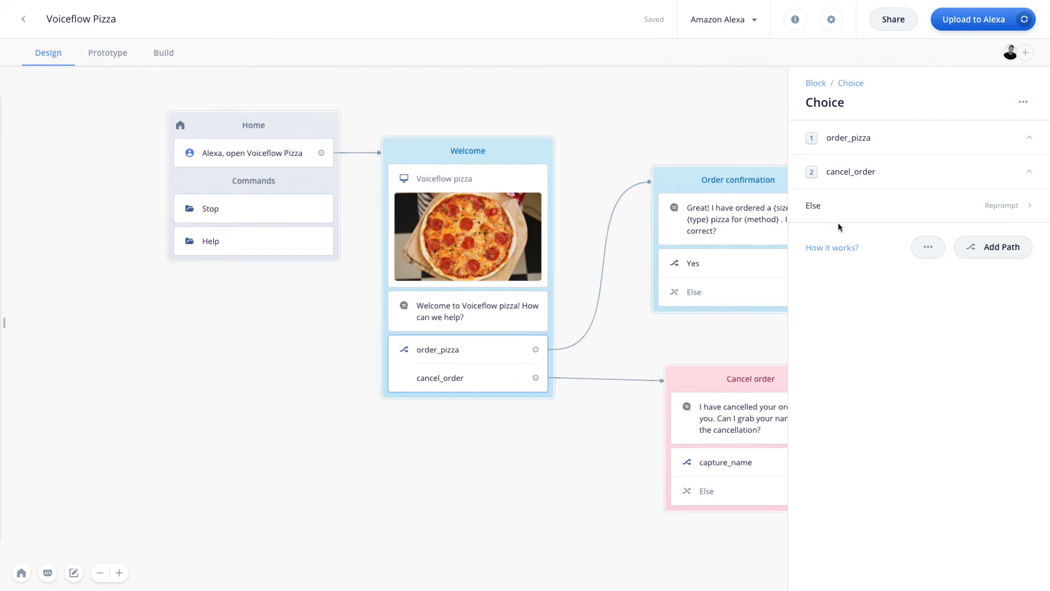
click(929, 248)
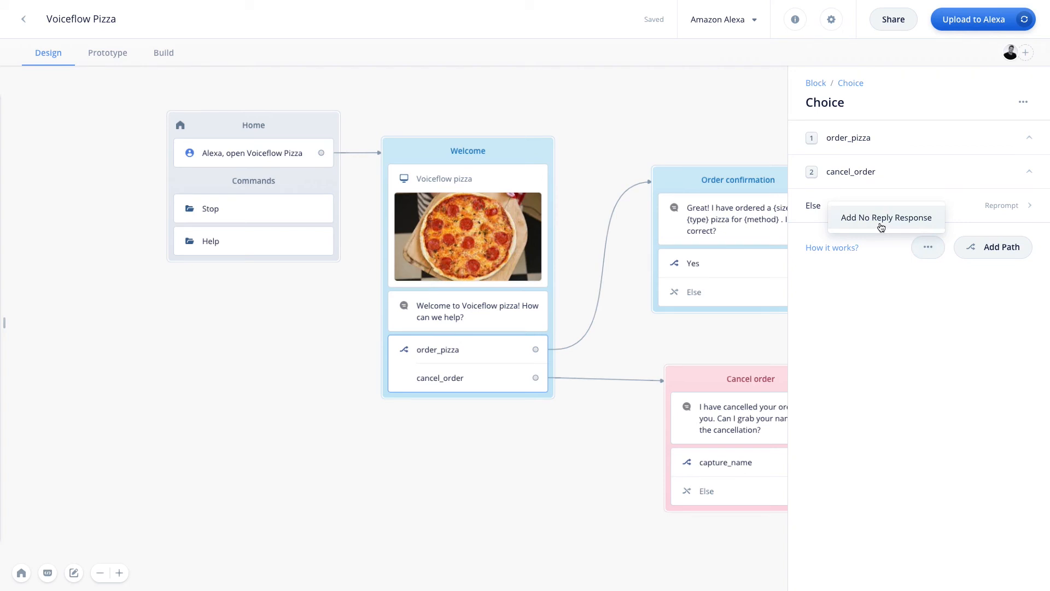
click(916, 225)
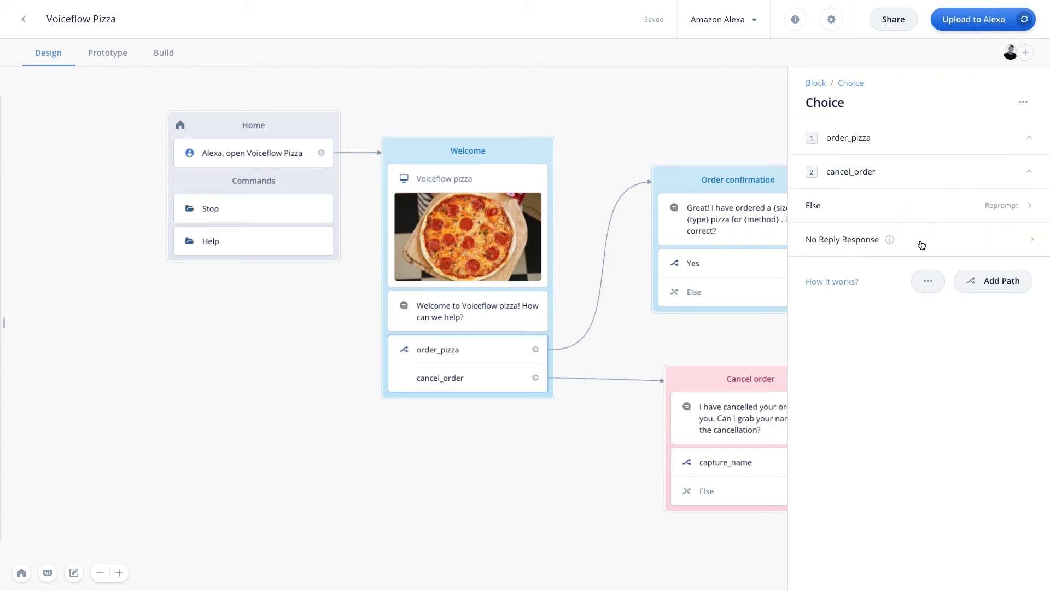
Set the No Reply Response to "Hello, are you still there? If so, please order a pizza or cancel your order.".
click(922, 239)
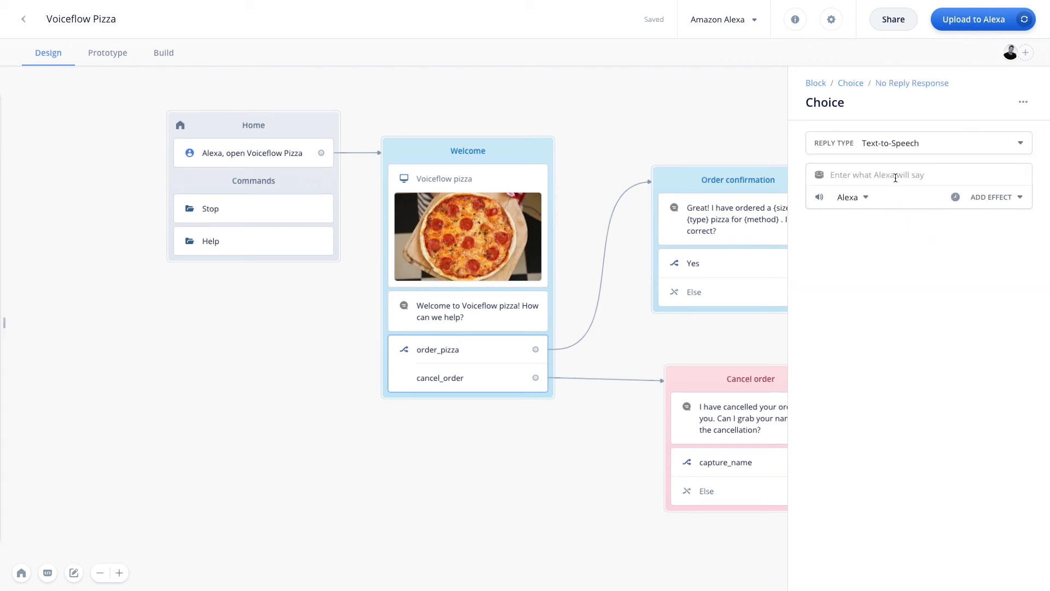
click(896, 177)
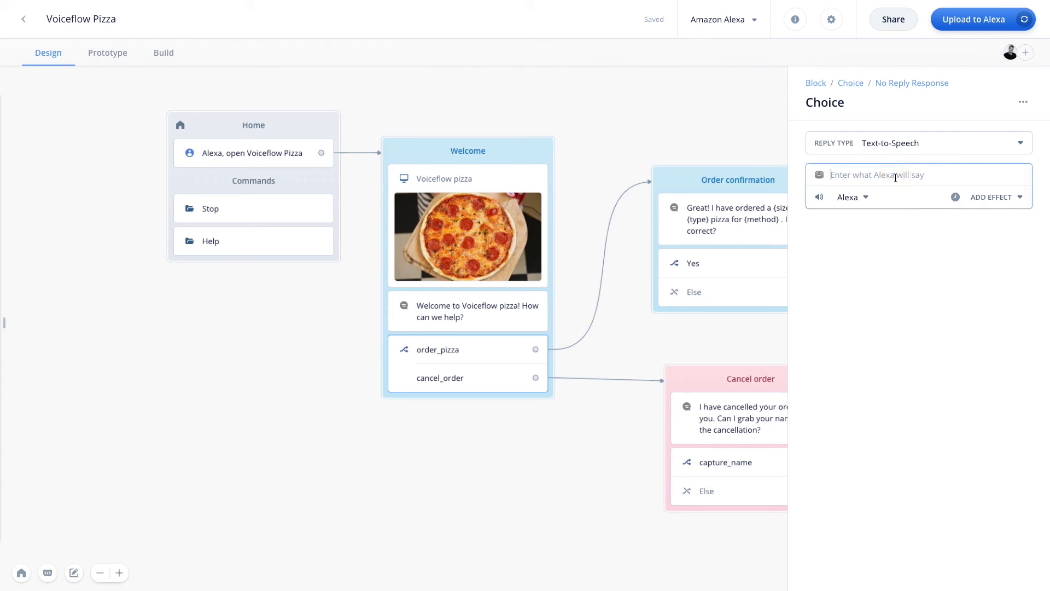
text(Please order a pizza or can)
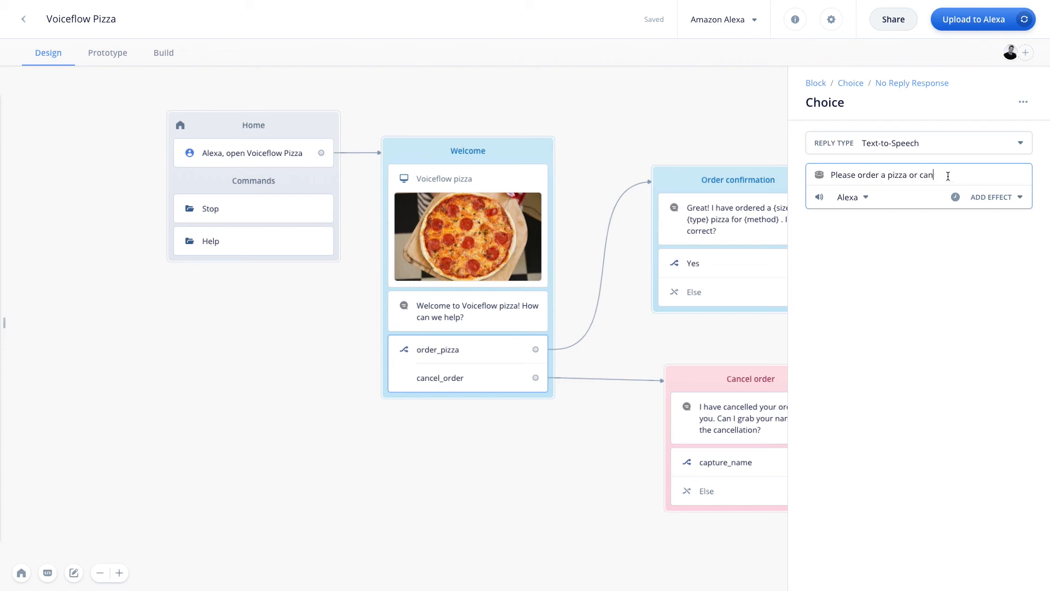
drag(948, 176, 826, 173)
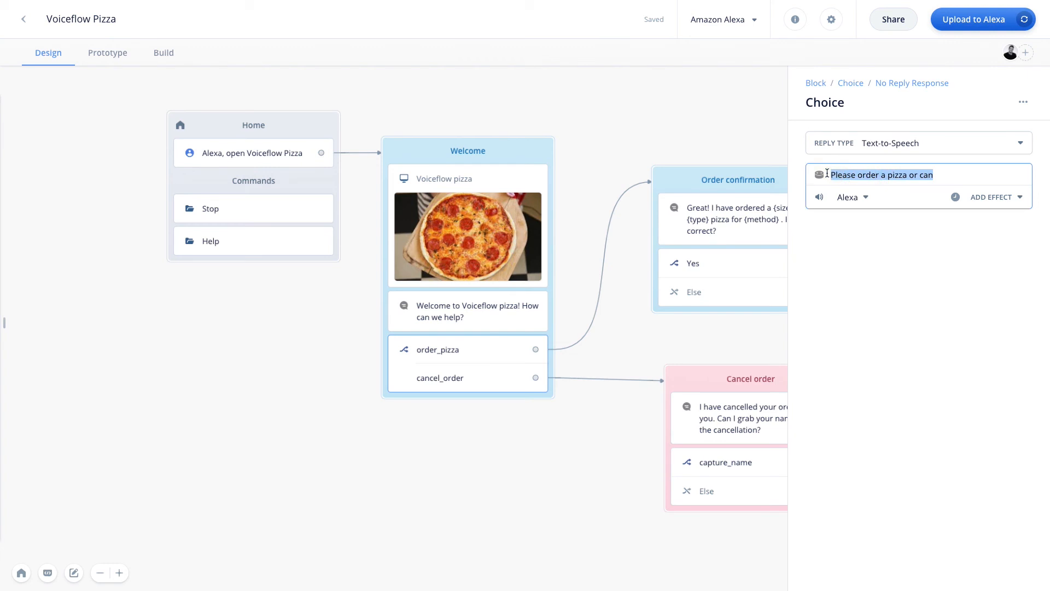
text(Hello, are )
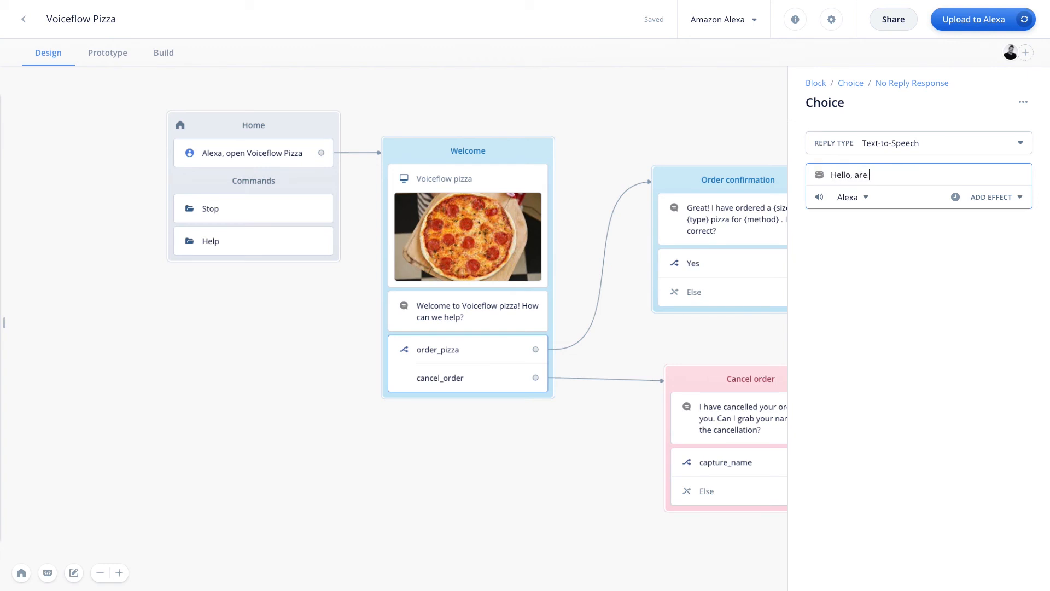
text(you still there? If so, please order )
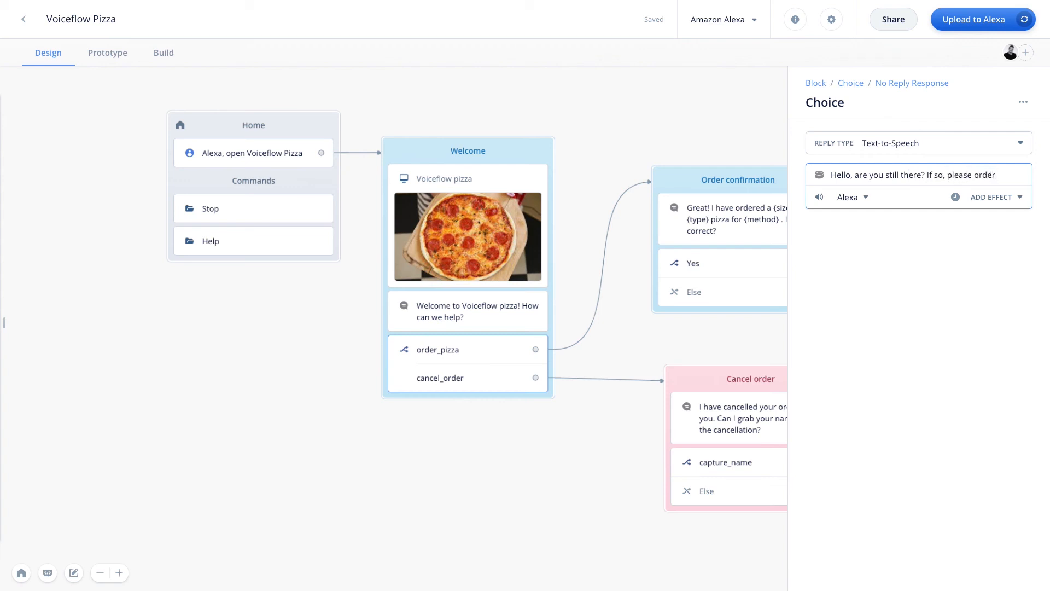
text(a pizza or )
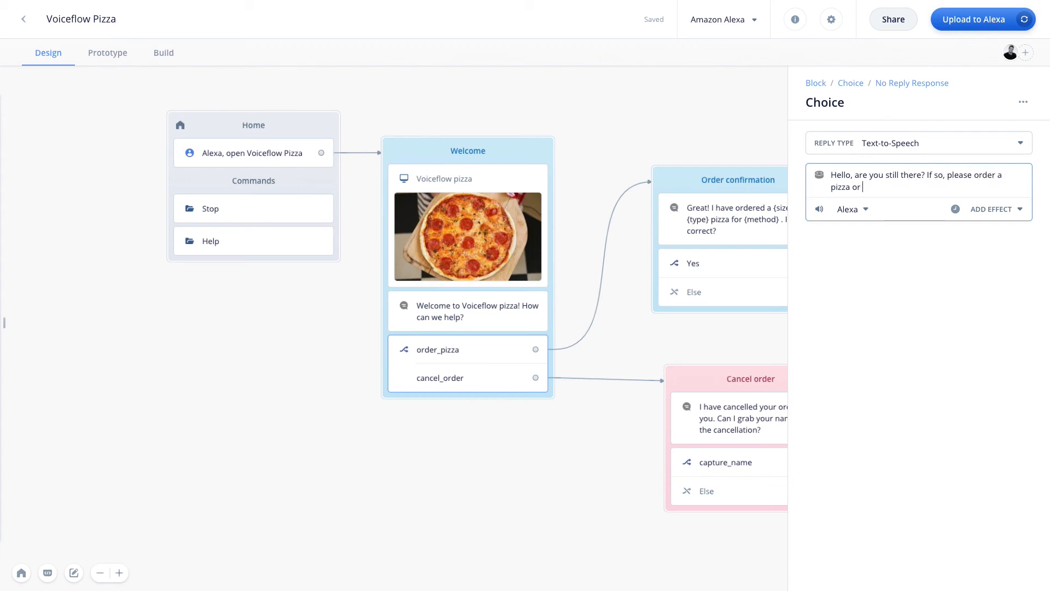
text(cancel your order.)
key(BackSpace)
key(BackSpace)
key(BackSpace)
key(BackSpace)
text(rder.)
click(851, 83)
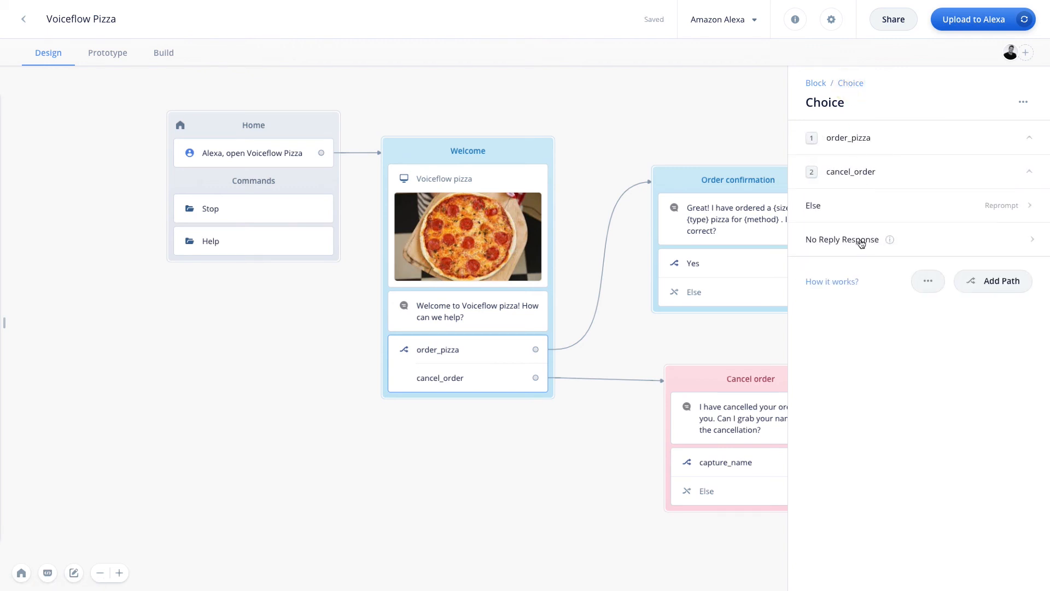
Review the Choice step's Else reprompts and the option to remove its No Reply Response, then close the settings.
click(970, 213)
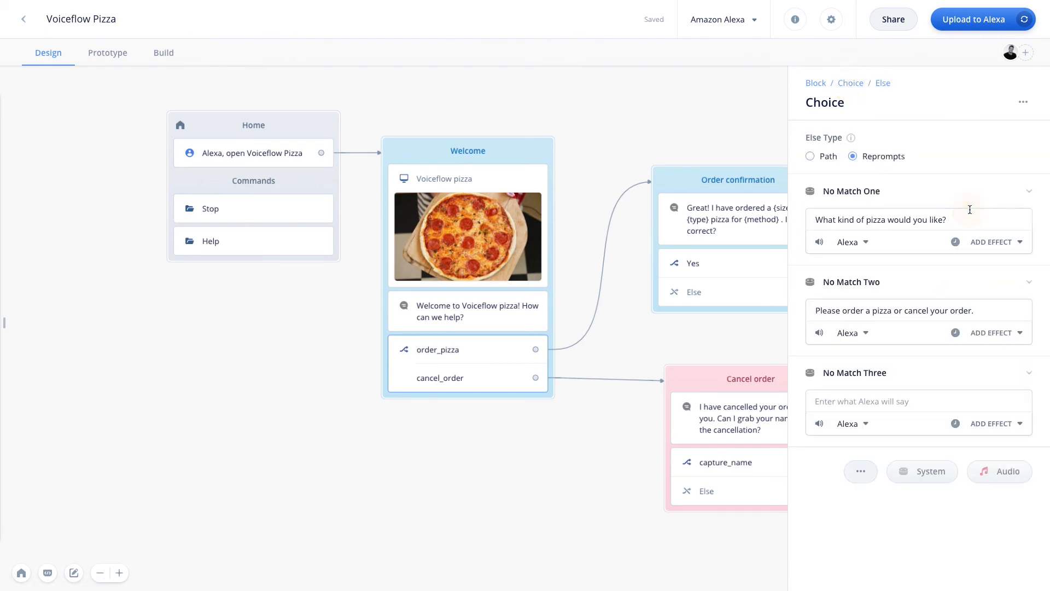
click(856, 84)
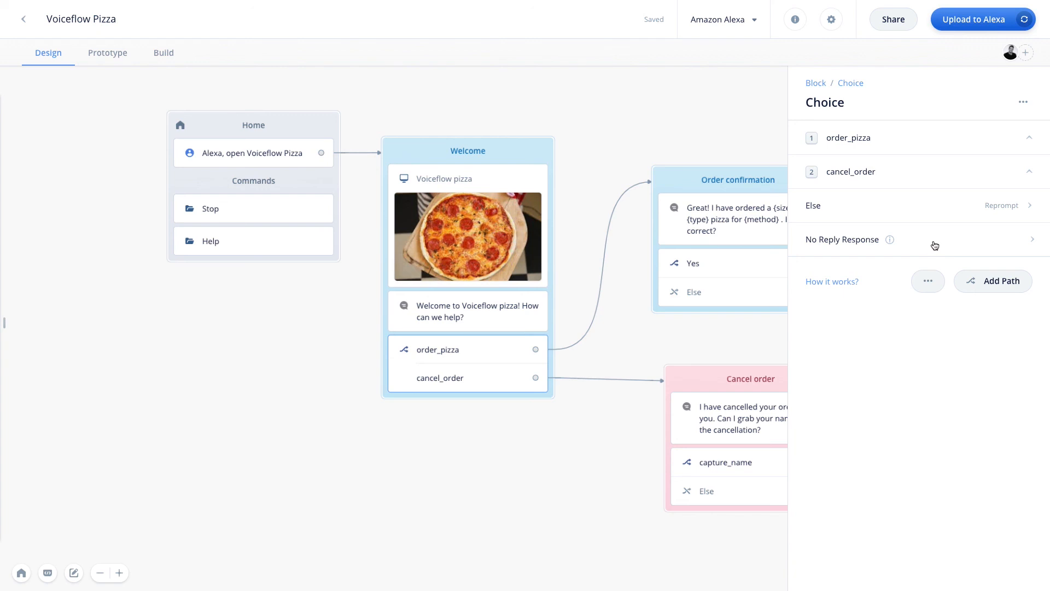
click(930, 282)
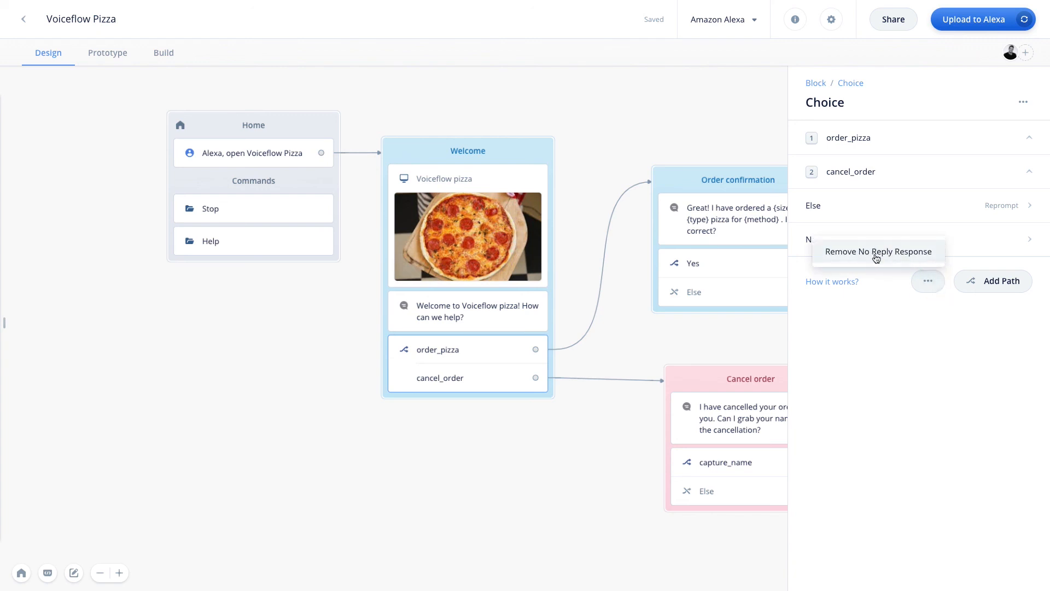
click(924, 282)
click(662, 121)
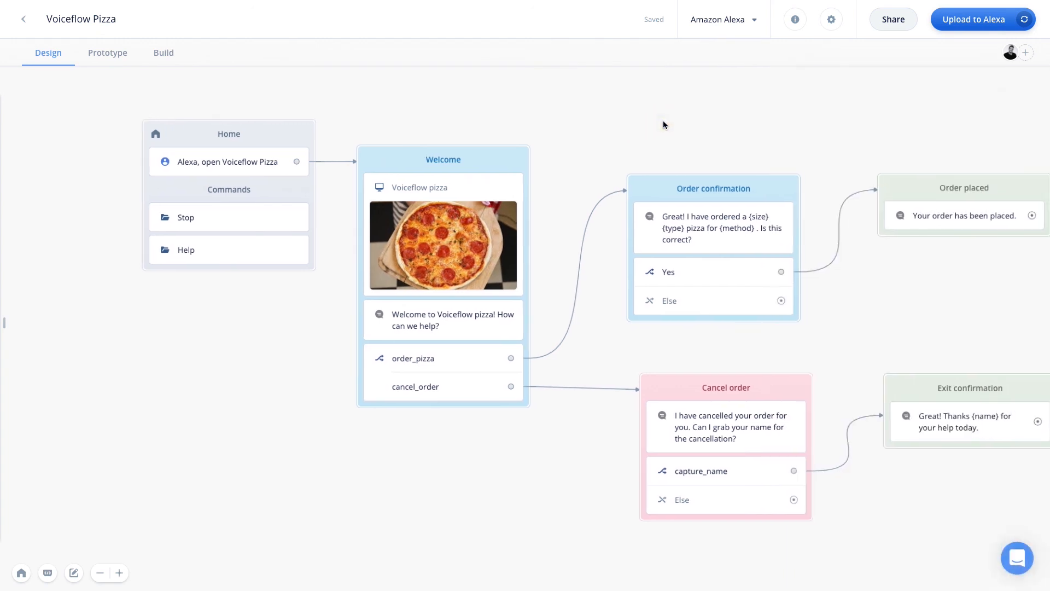